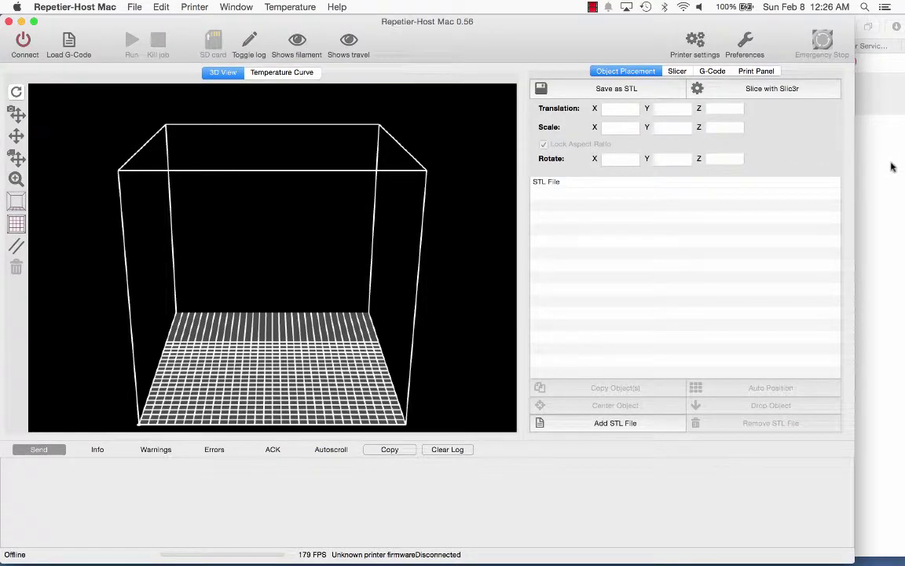
# Switch to Safari and read the How To Install Repetier Host For Mac article in Solidoodle's Repetier Host/Slic3r/G Code support section.
pyautogui.click(892, 166)
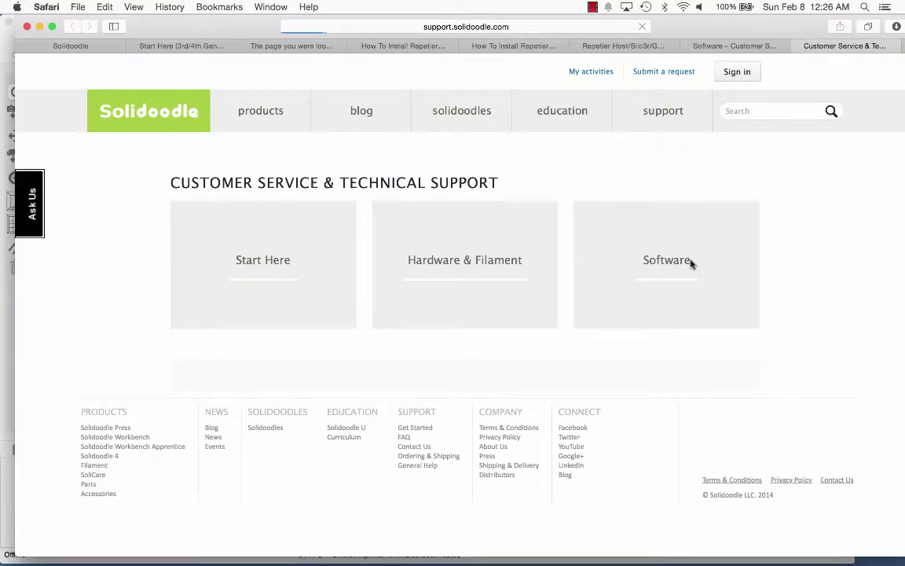
pyautogui.scroll(-1, 234, 393)
pyautogui.scroll(-4, 233, 420)
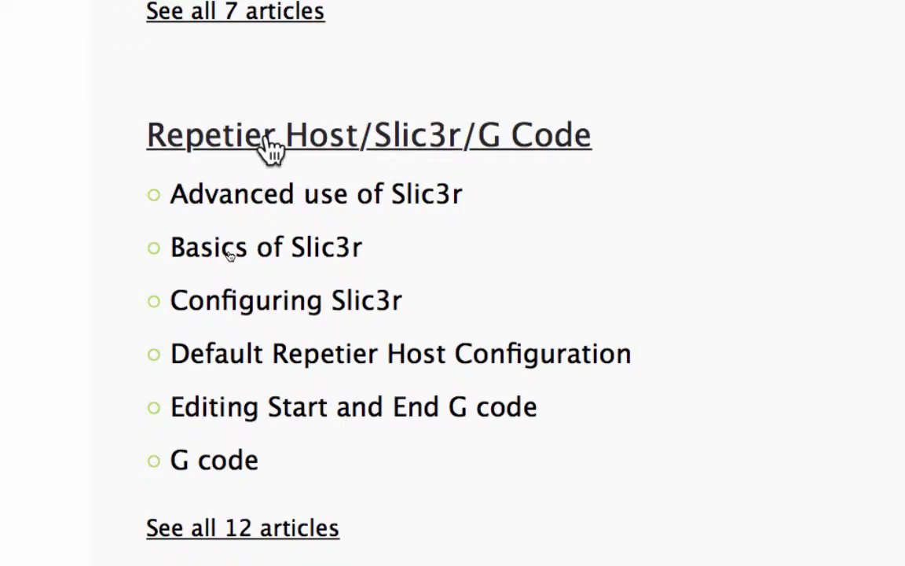
pyautogui.click(271, 147)
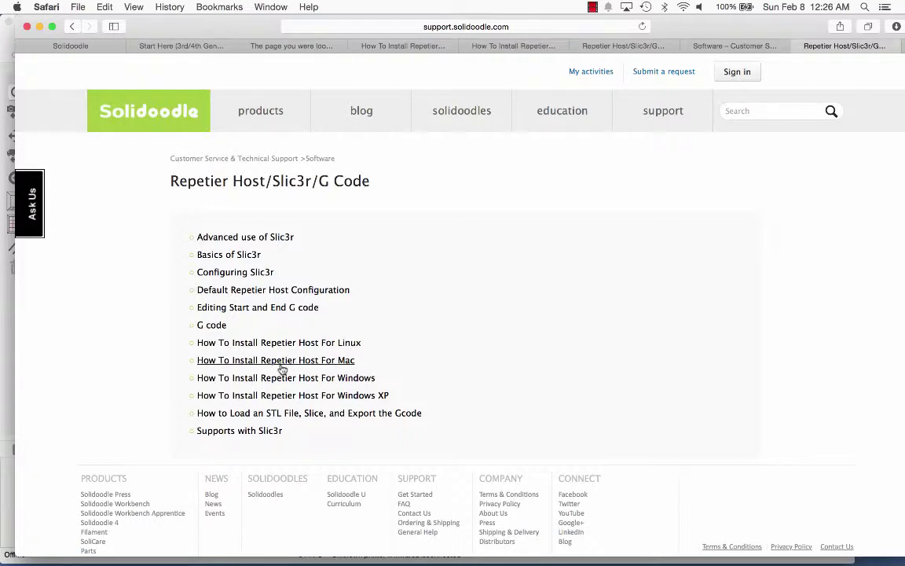
pyautogui.click(304, 360)
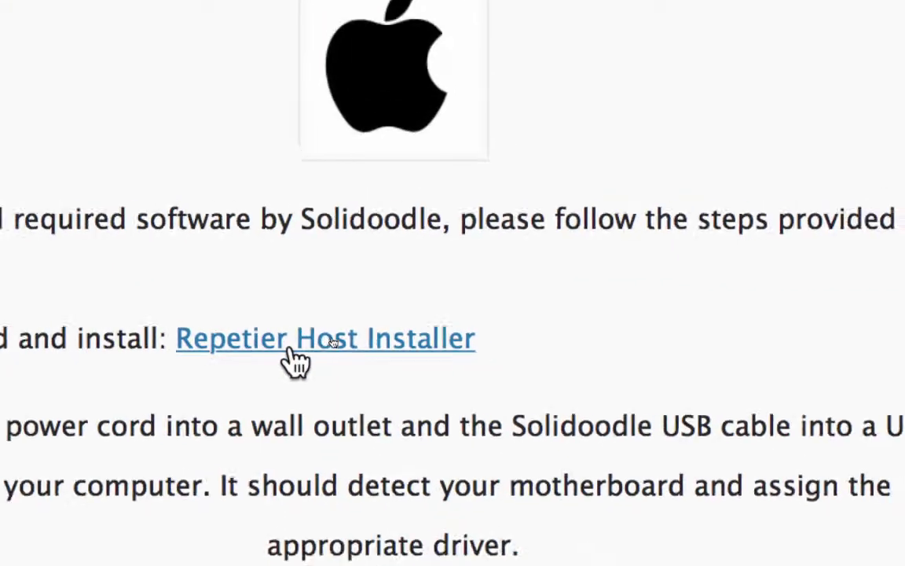
pyautogui.scroll(-5, 300, 390)
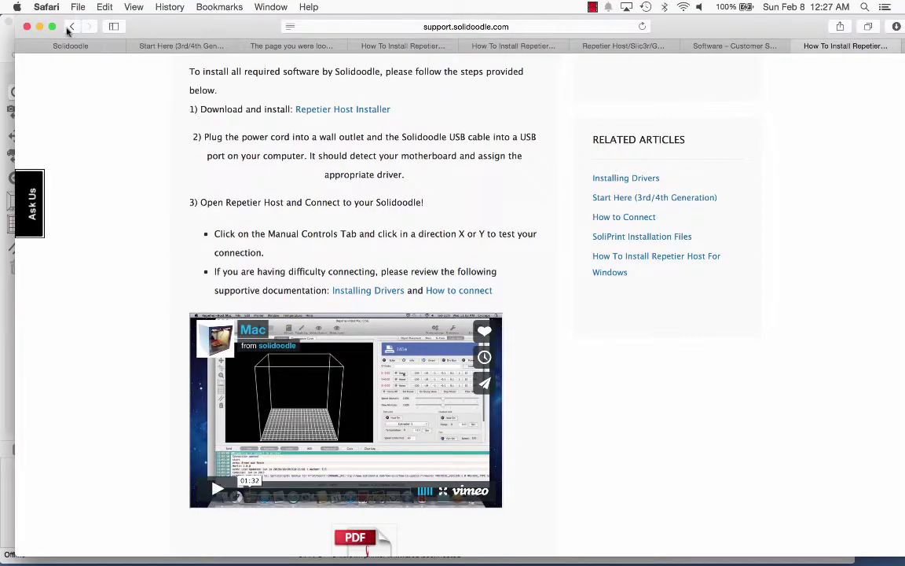
# Return to the article list, switch back to Repetier-Host and widen its window to the full screen width.
pyautogui.click(70, 26)
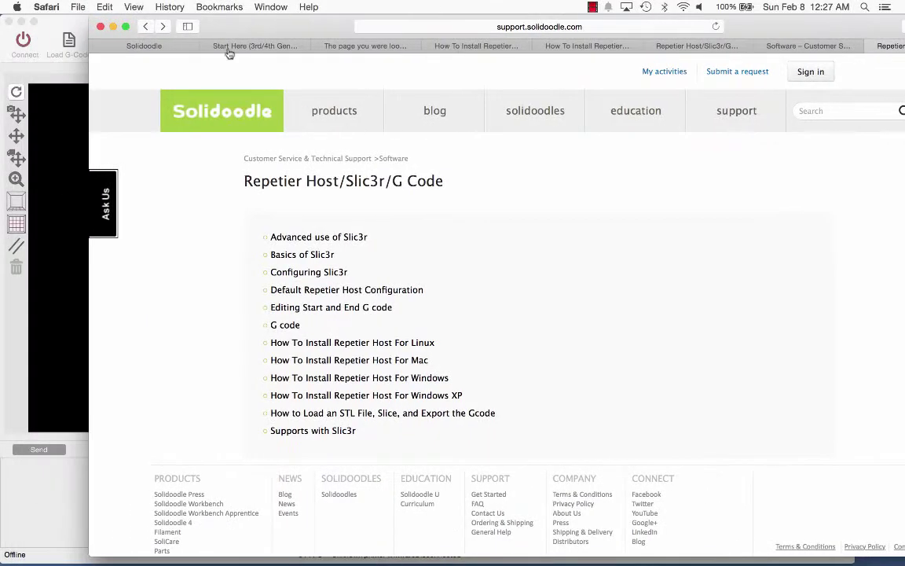
pyautogui.click(44, 229)
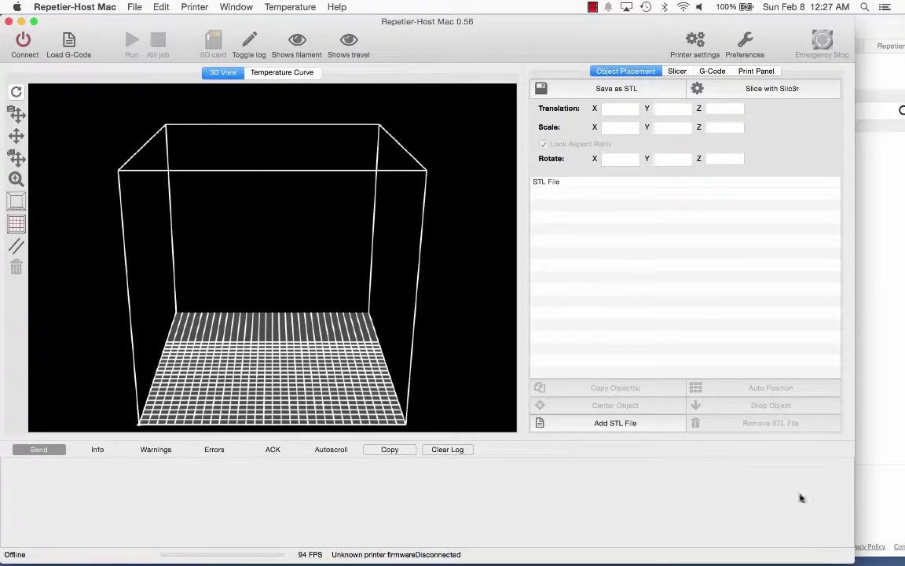
pyautogui.moveTo(854, 553); pyautogui.dragTo(902, 555)
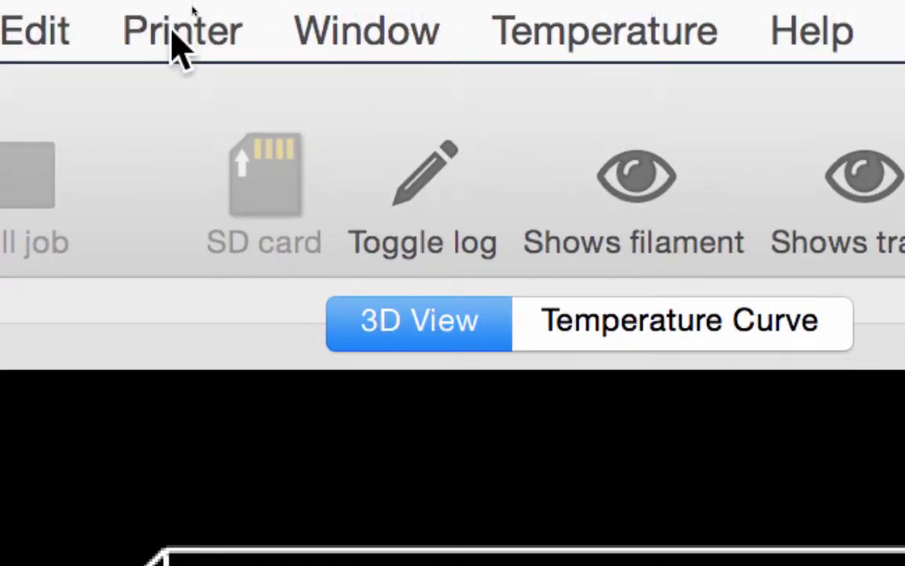
# Open the printer settings.
pyautogui.click(176, 34)
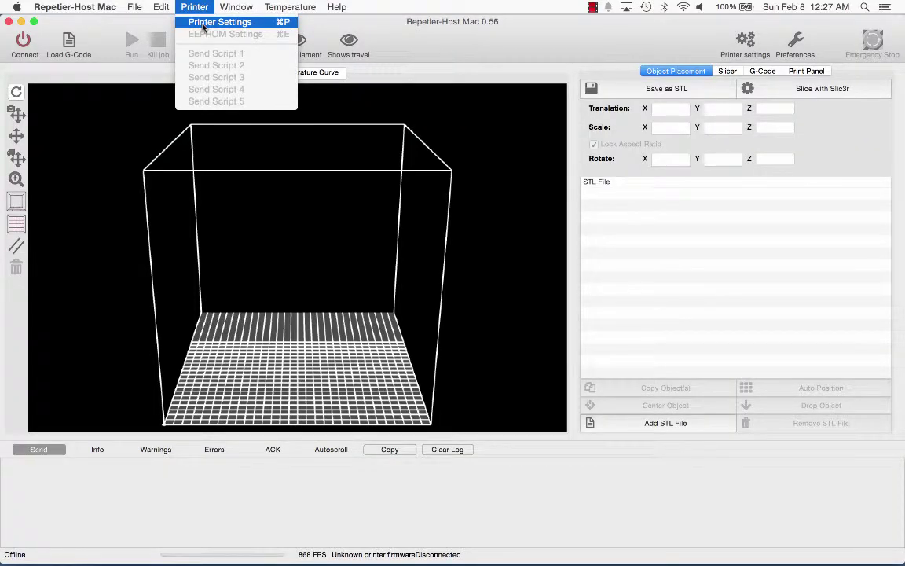
pyautogui.click(202, 26)
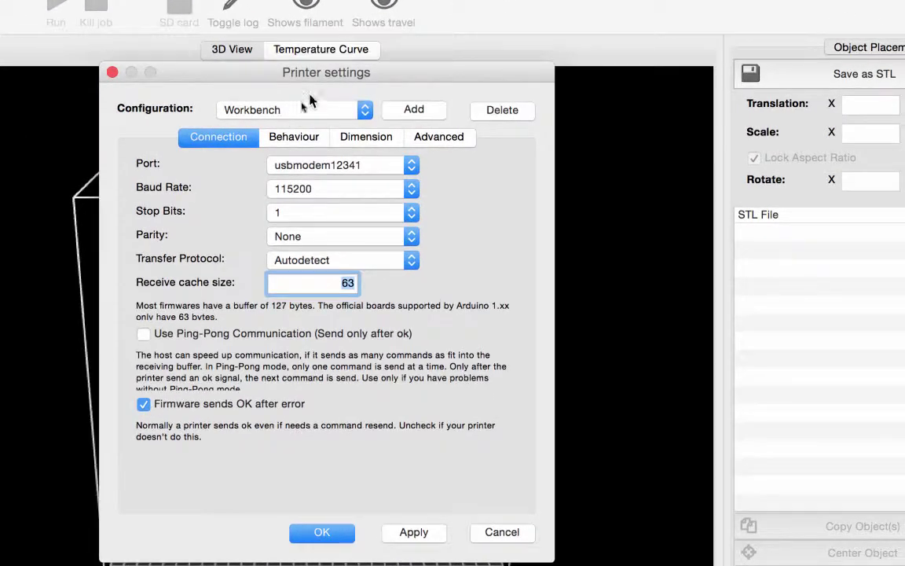
pyautogui.click(300, 100)
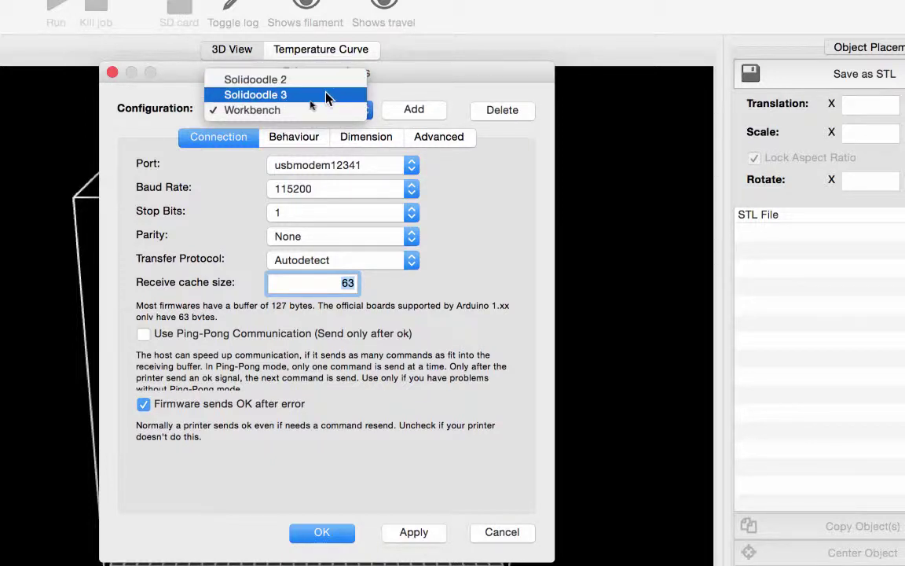
pyautogui.click(424, 110)
pyautogui.click(424, 110)
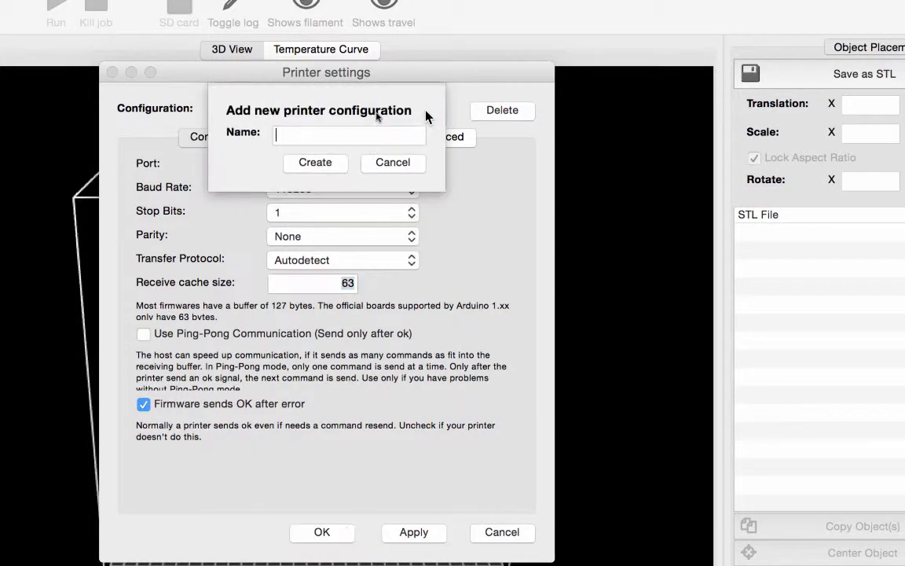
pyautogui.write('Workb')
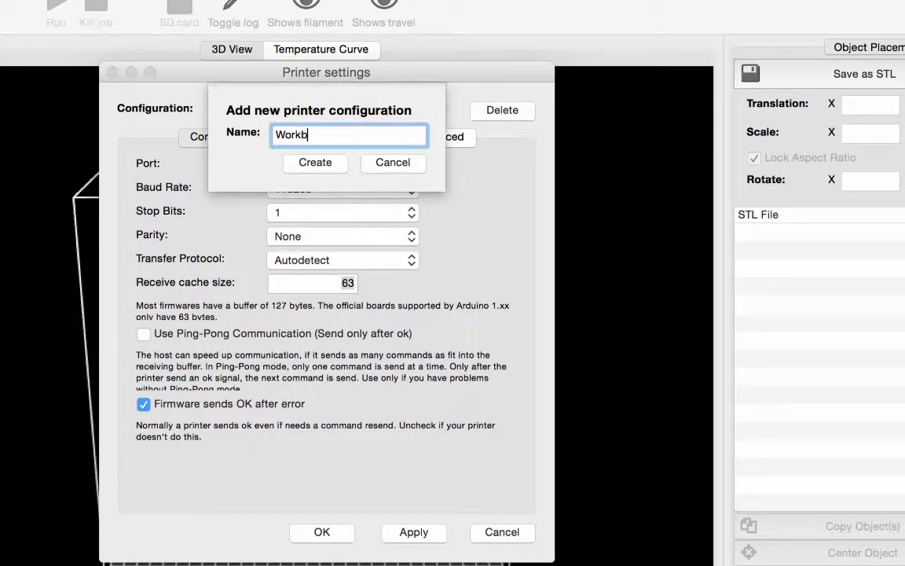
pyautogui.write('ench')
pyautogui.click(391, 162)
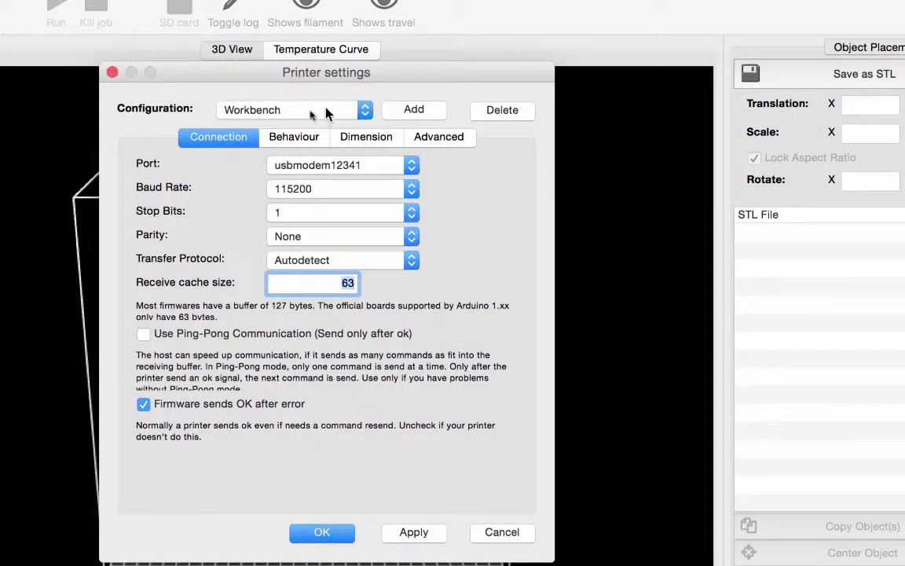
# Keep Workbench as the printer configuration and set its port to usbmodem12341.
pyautogui.click(326, 114)
pyautogui.click(327, 113)
pyautogui.click(410, 165)
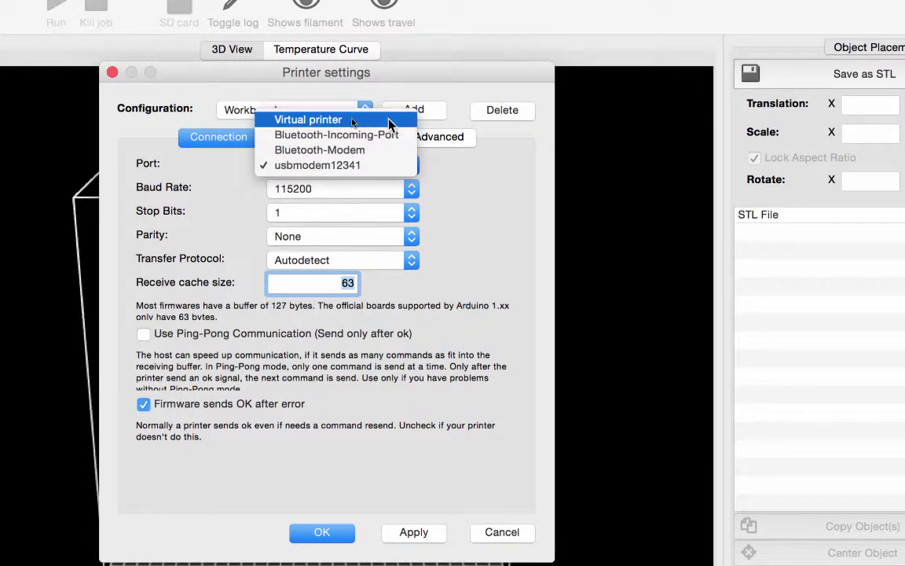
pyautogui.click(389, 121)
pyautogui.click(412, 165)
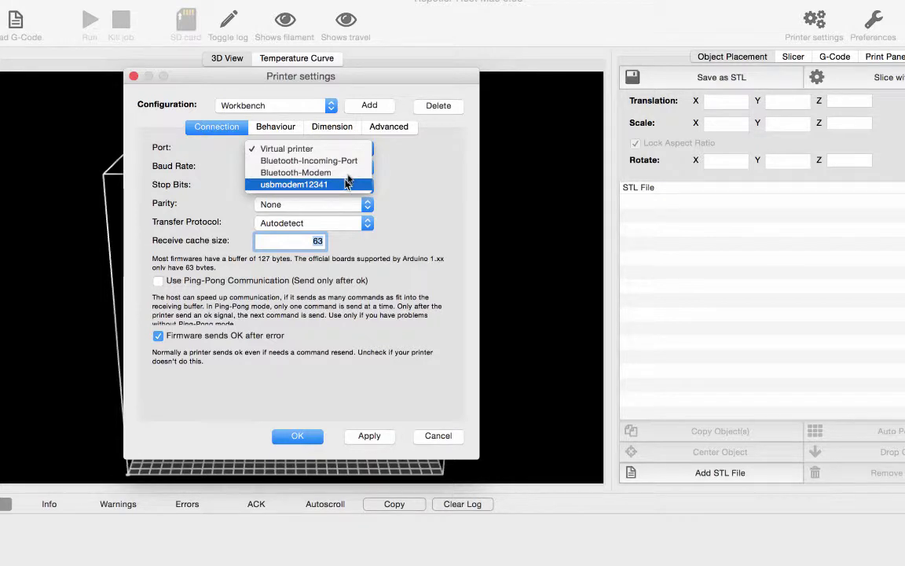
pyautogui.click(348, 184)
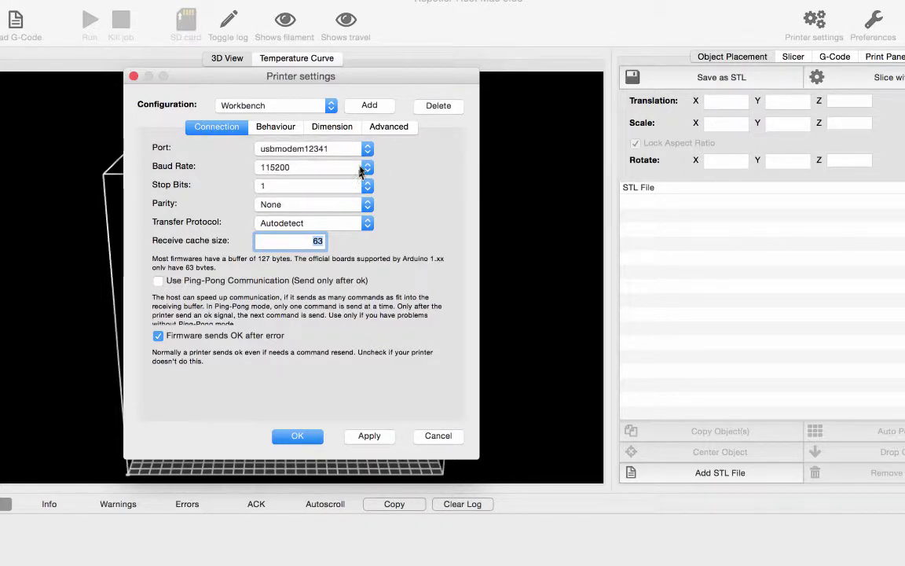
# Keep the baud rate at 115200 and apply the connection settings.
pyautogui.click(367, 169)
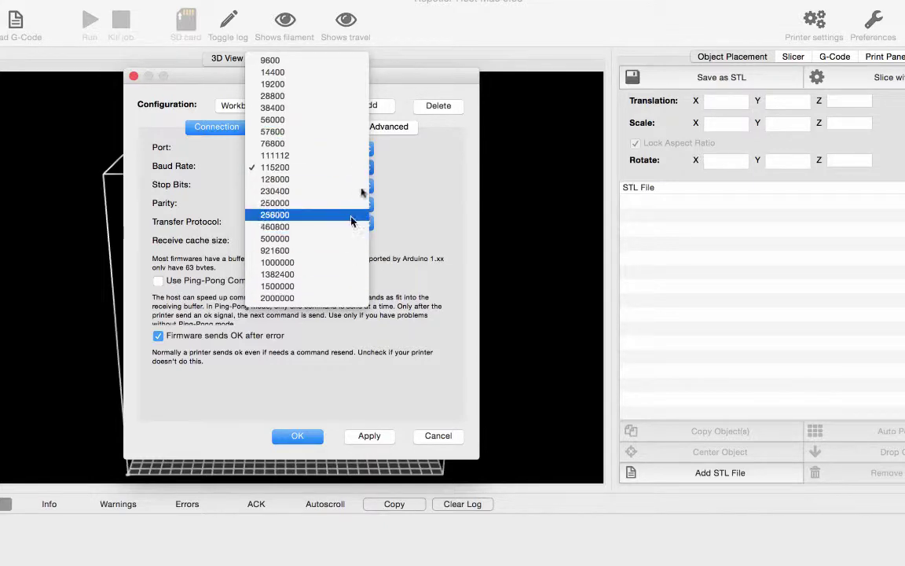
pyautogui.click(416, 186)
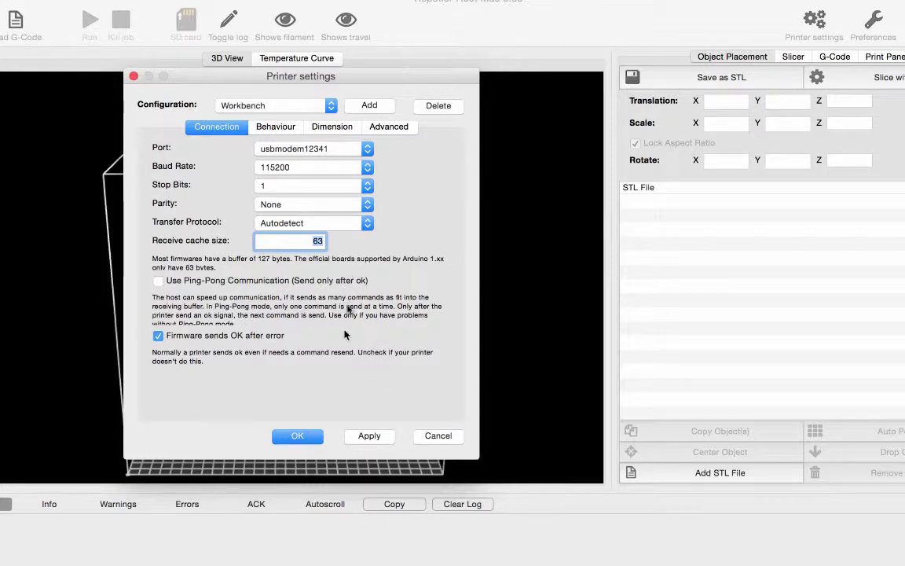
pyautogui.click(274, 127)
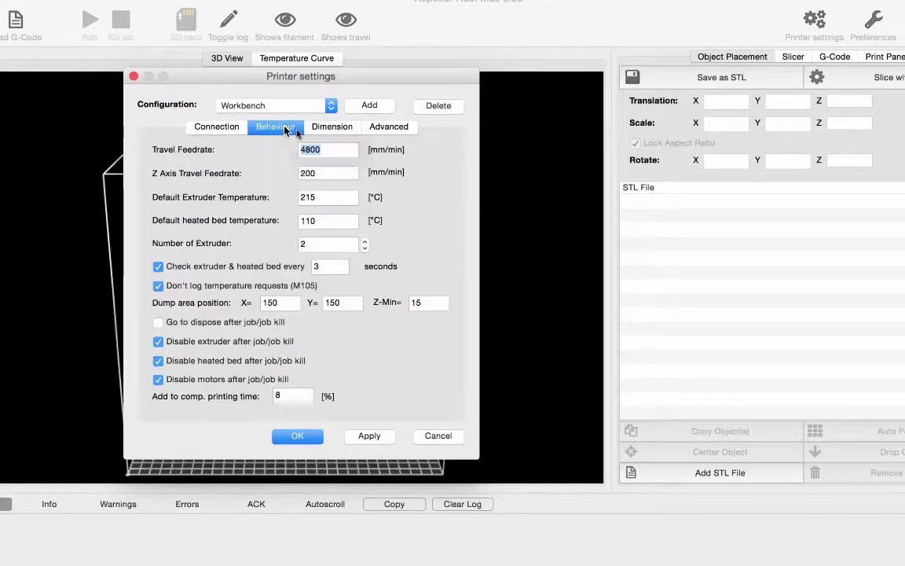
pyautogui.click(217, 127)
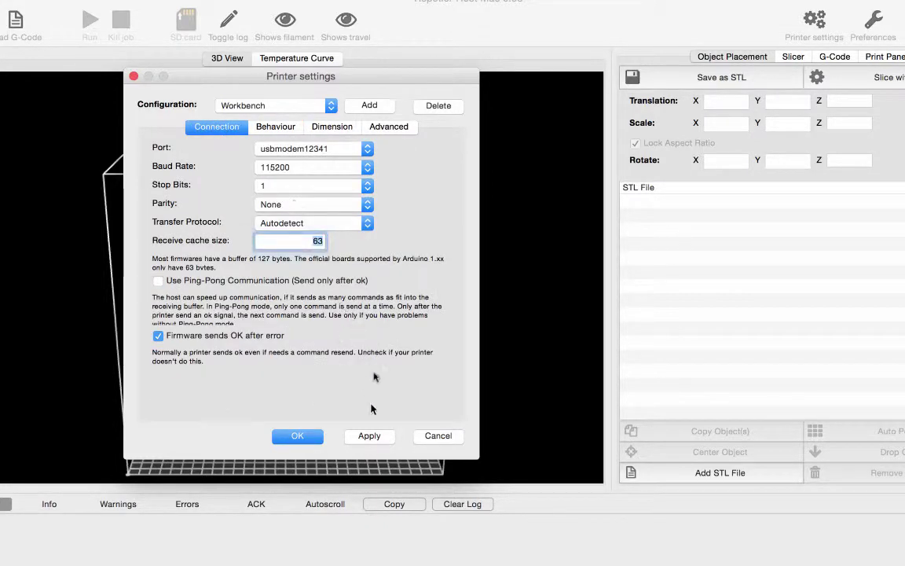
pyautogui.click(371, 436)
# Check the default extruder temperature, heated bed temperature and number of extruders in the behaviour settings.
pyautogui.click(281, 131)
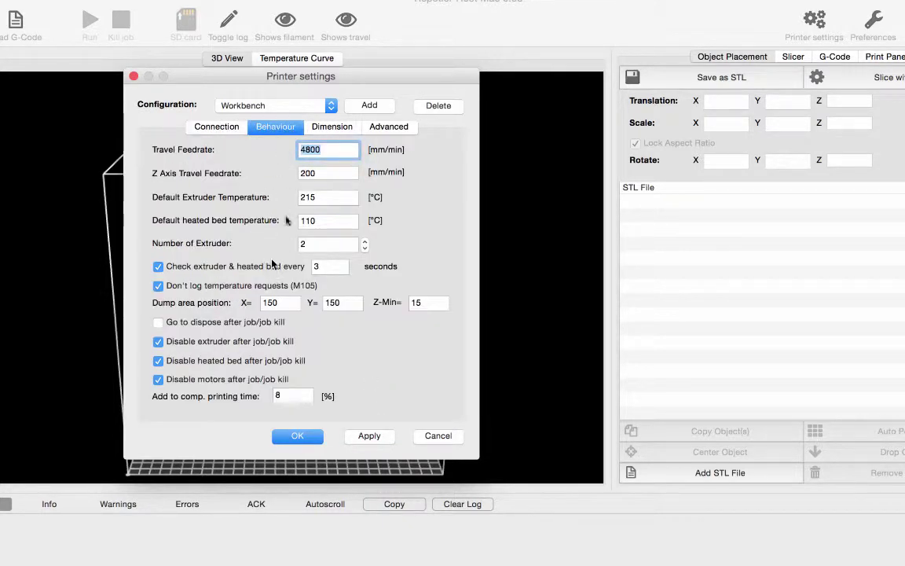
pyautogui.click(325, 199)
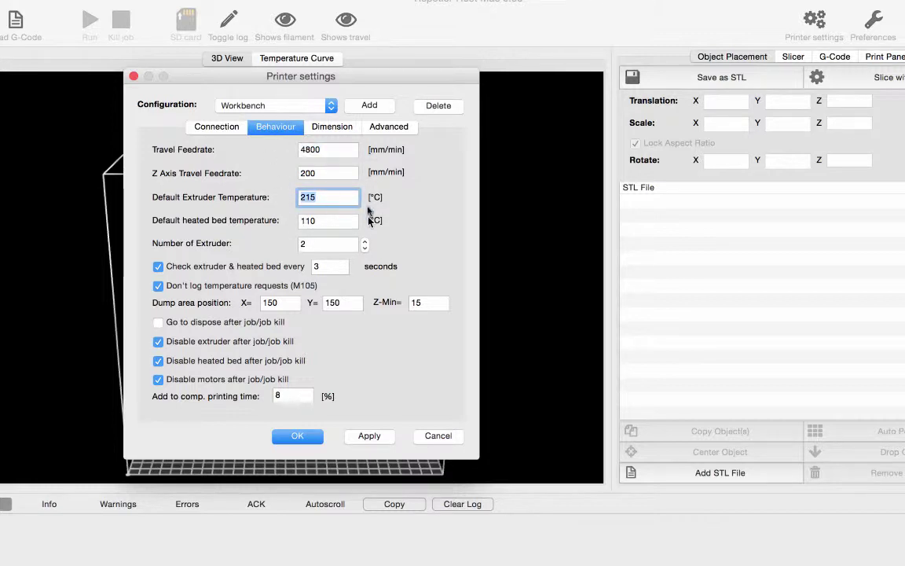
pyautogui.click(336, 220)
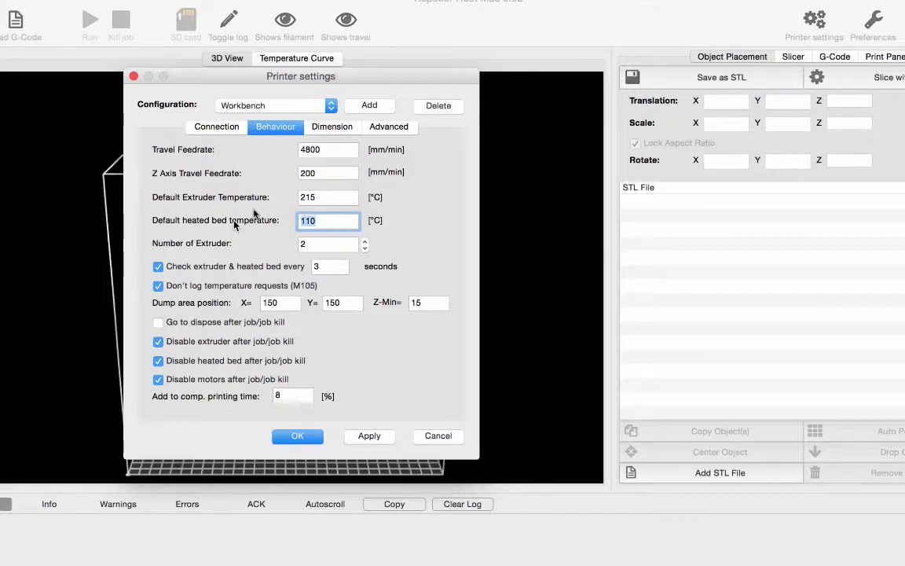
pyautogui.click(364, 243)
pyautogui.click(364, 249)
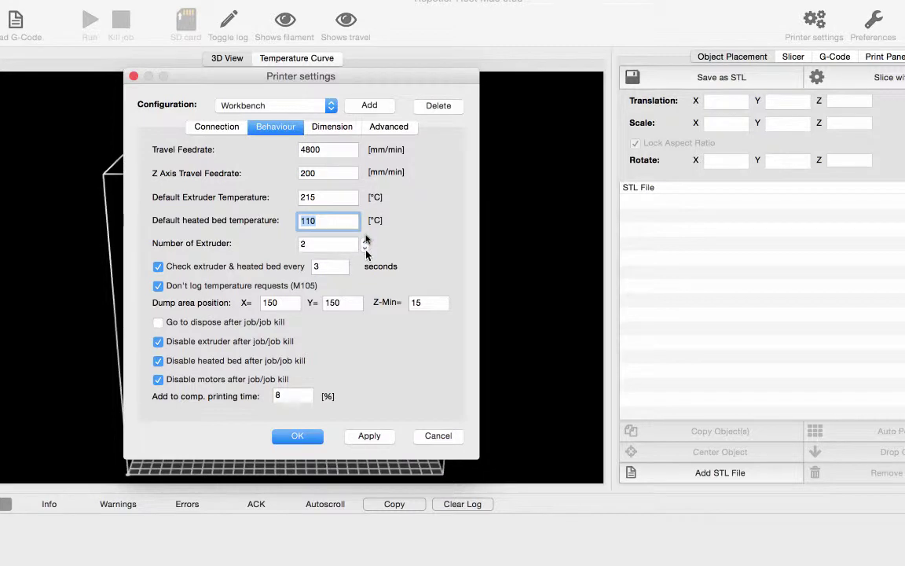
pyautogui.click(322, 243)
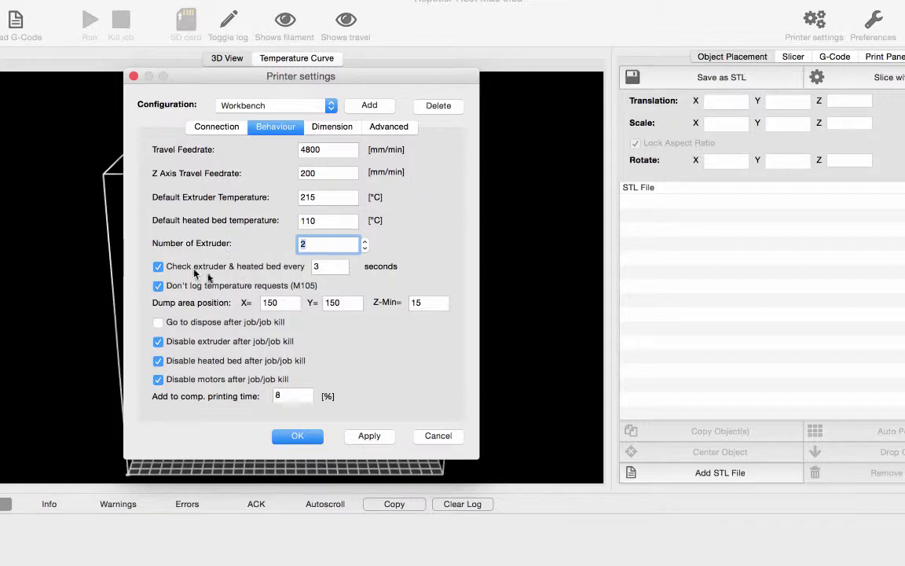
# Toggle the options that disable the extruder and heated bed after a job or job kill, ending with both enabled.
pyautogui.click(158, 361)
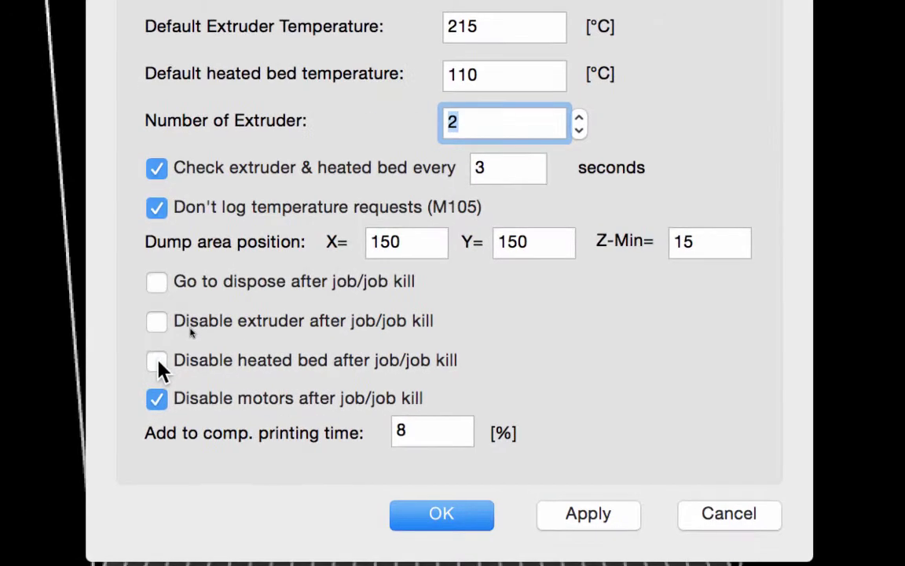
pyautogui.click(158, 362)
pyautogui.click(160, 325)
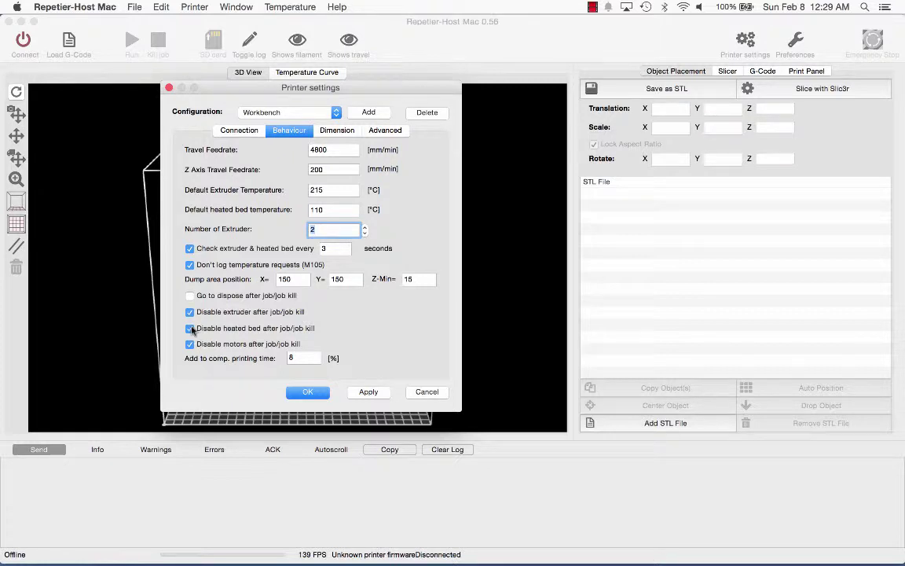
pyautogui.click(190, 313)
pyautogui.click(191, 314)
pyautogui.click(190, 329)
pyautogui.press('Tab')
pyautogui.press('Tab')
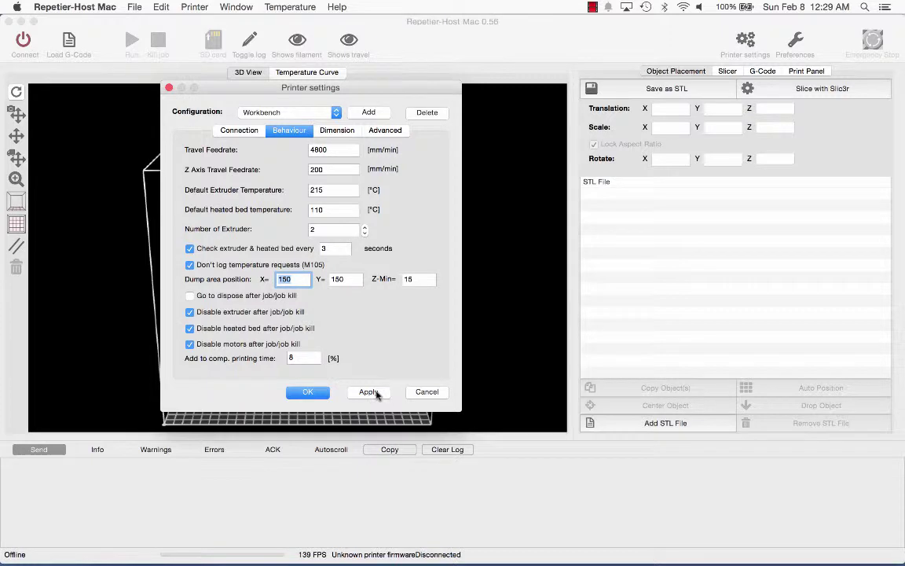
# Open the dimension settings and keep Home X at x max.
pyautogui.click(337, 130)
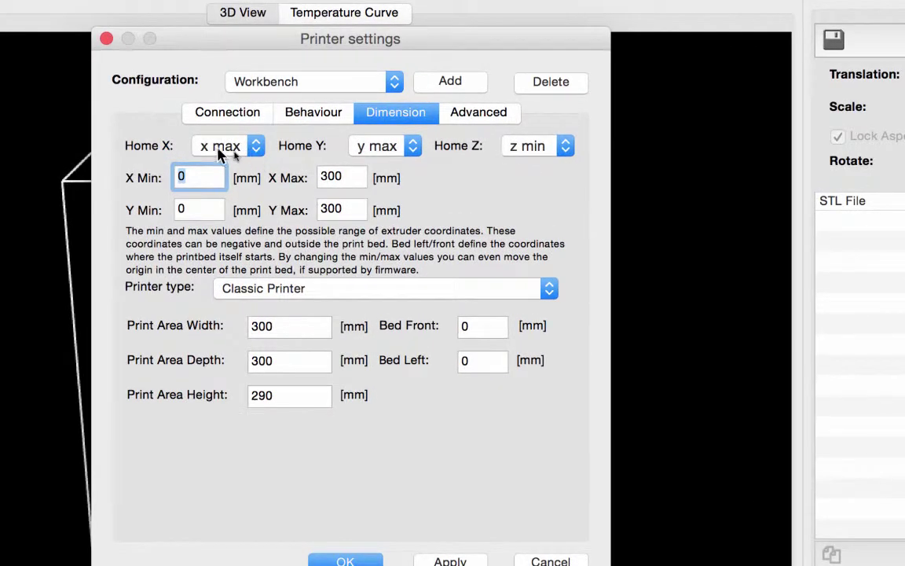
pyautogui.click(222, 149)
pyautogui.click(226, 152)
# Set the X maximum to 300 mm.
pyautogui.click(322, 177)
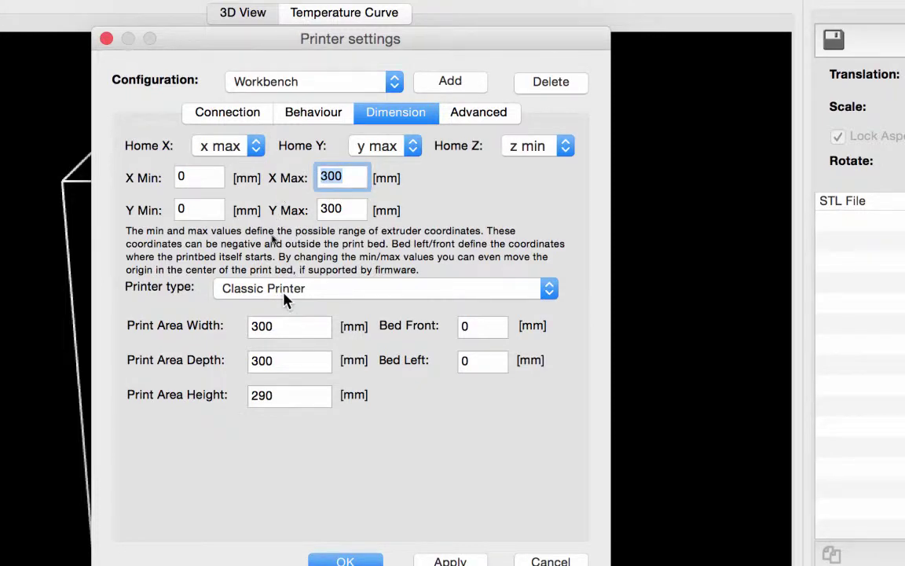
pyautogui.write('304')
pyautogui.press('BackSpace')
pyautogui.write('0')
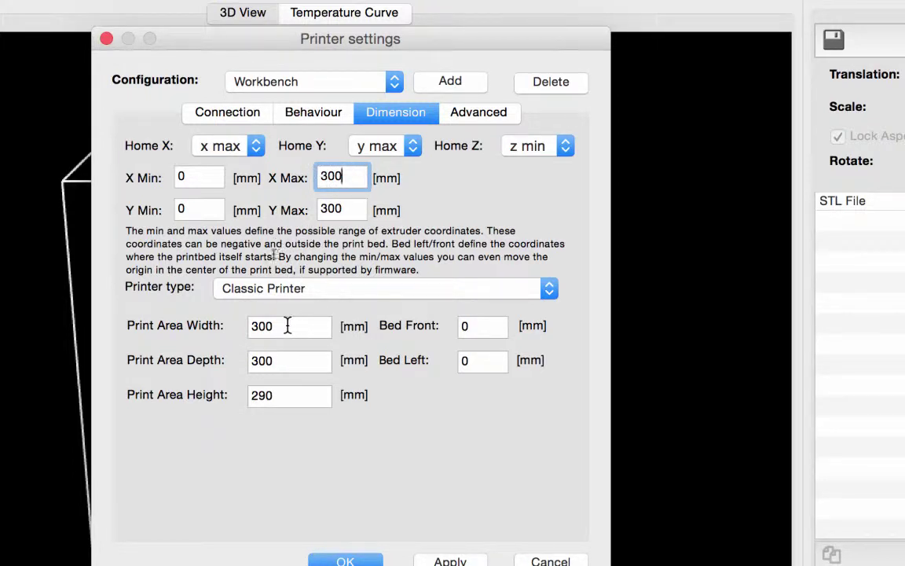
# Check the Y maximum and the print area width, depth and height.
pyautogui.moveTo(317, 178); pyautogui.dragTo(352, 203)
pyautogui.press('Tab')
pyautogui.press('Tab')
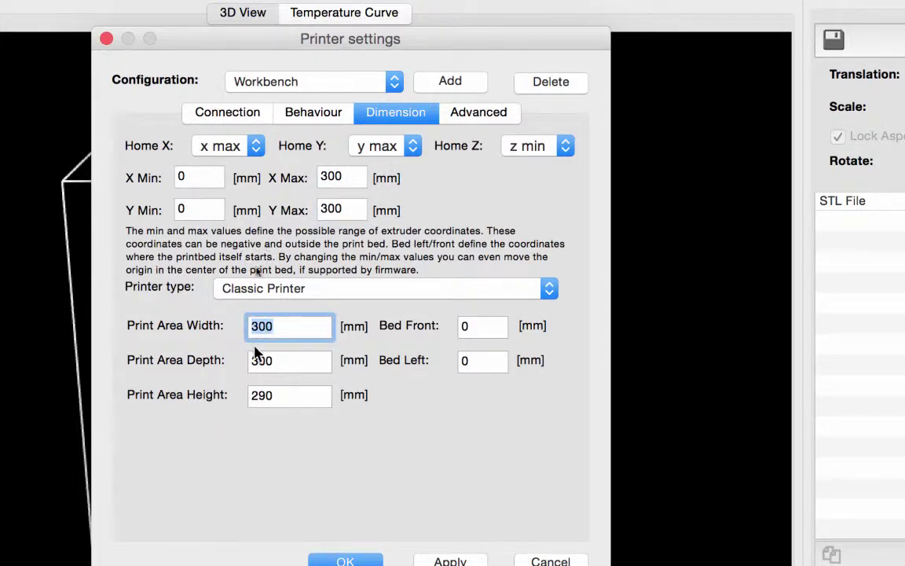
pyautogui.press('Tab')
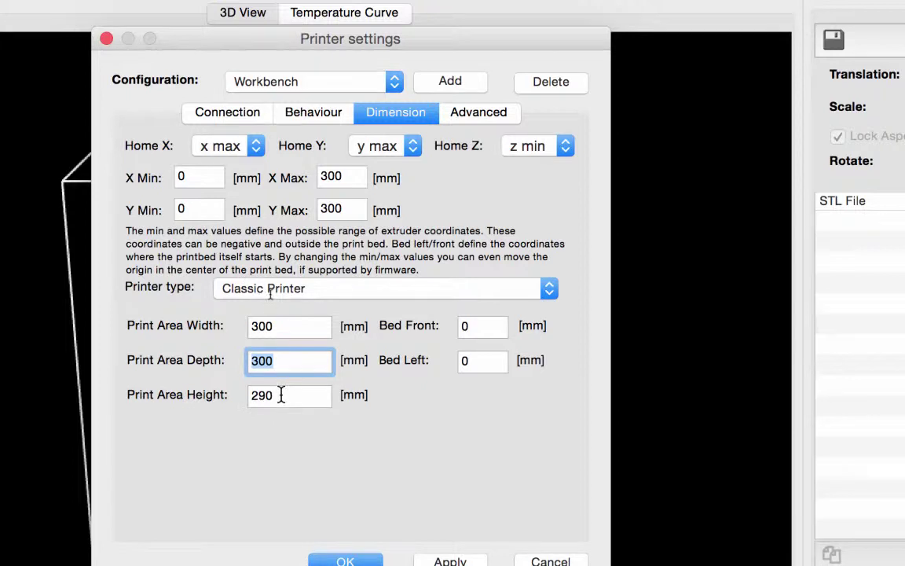
pyautogui.press('Tab')
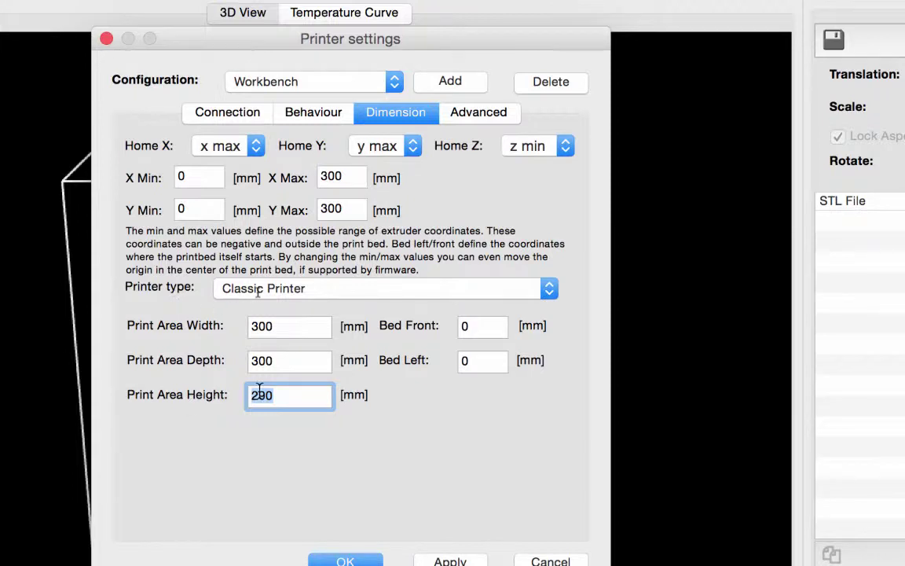
# Set the print area height to 290 mm and save the printer settings.
pyautogui.write('300')
pyautogui.press('BackSpace')
pyautogui.press('BackSpace')
pyautogui.press('BackSpace')
pyautogui.write('290')
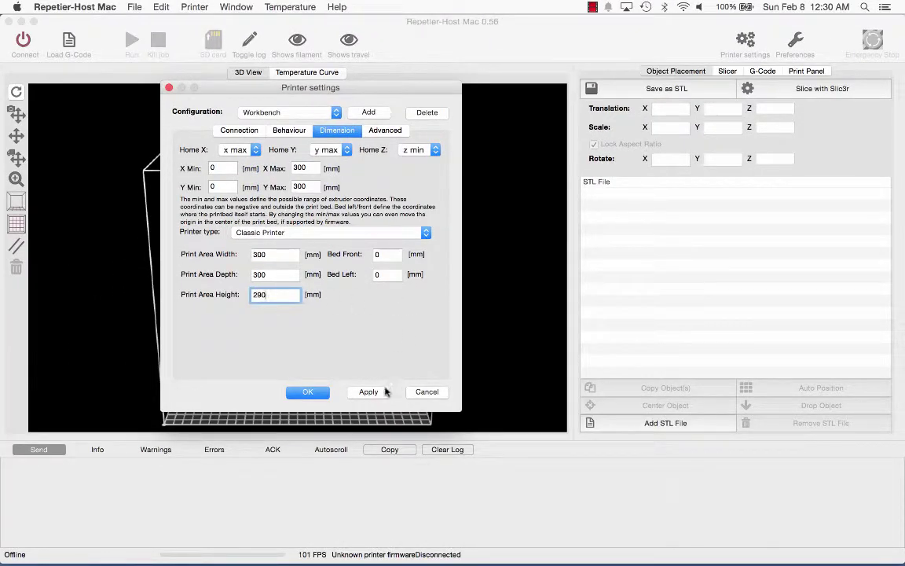
pyautogui.click(386, 131)
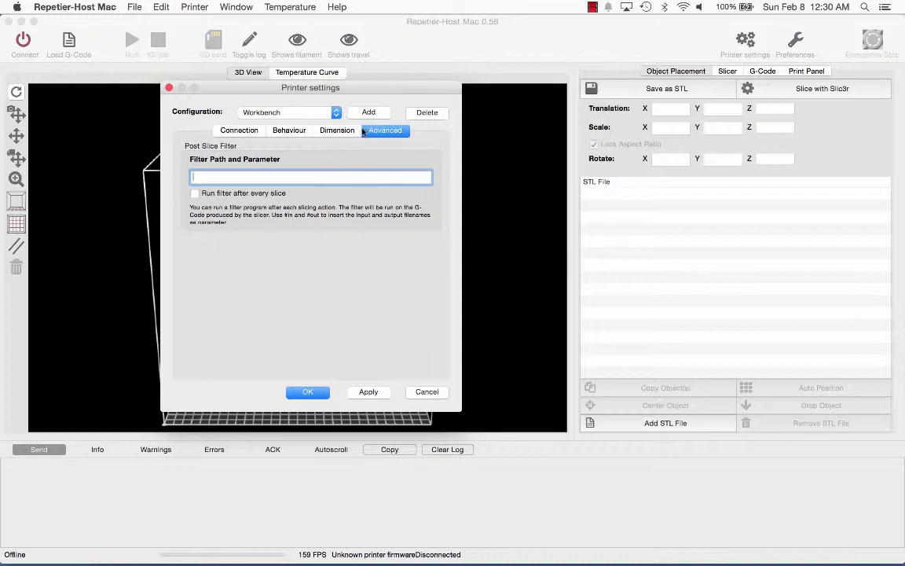
pyautogui.click(351, 132)
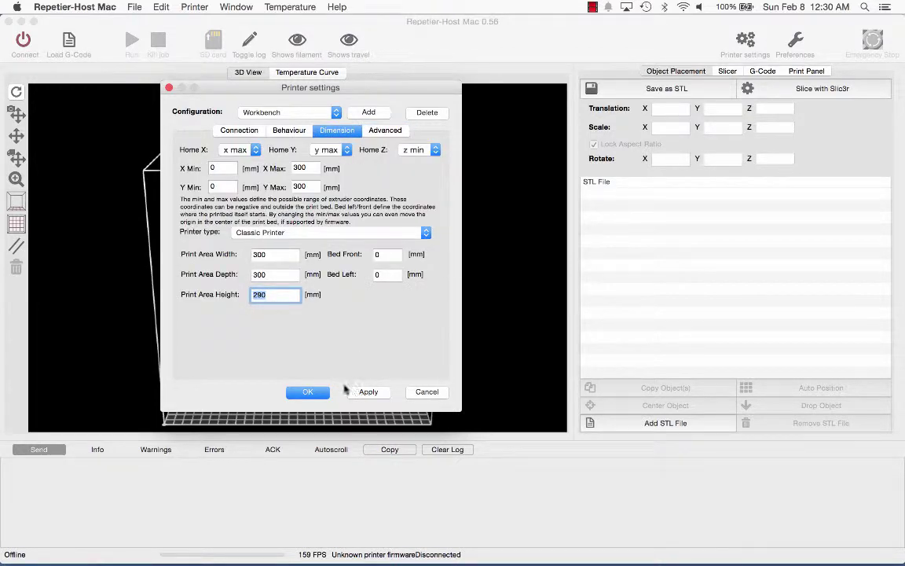
pyautogui.click(310, 392)
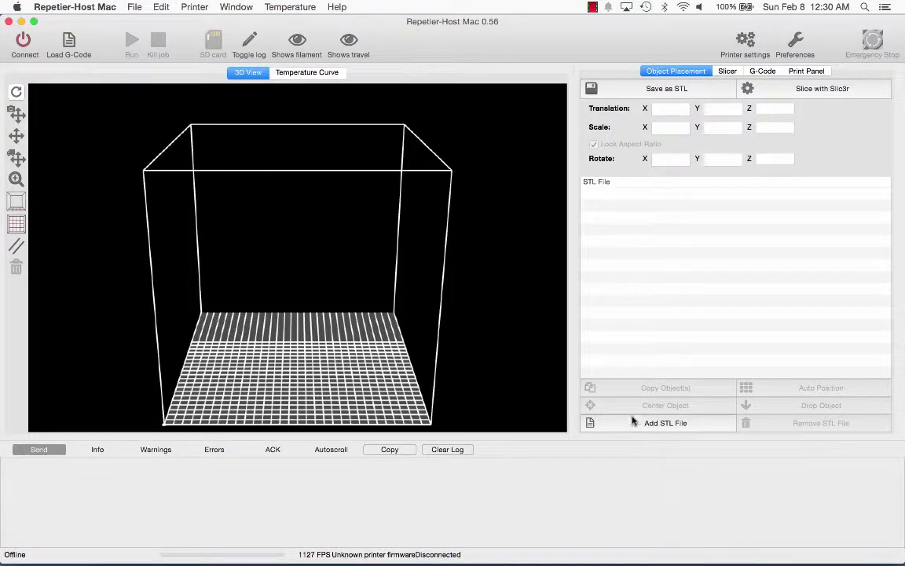
# Load the file Bonsai-Planter (1).STL from the STL folder into the object placement.
pyautogui.click(801, 72)
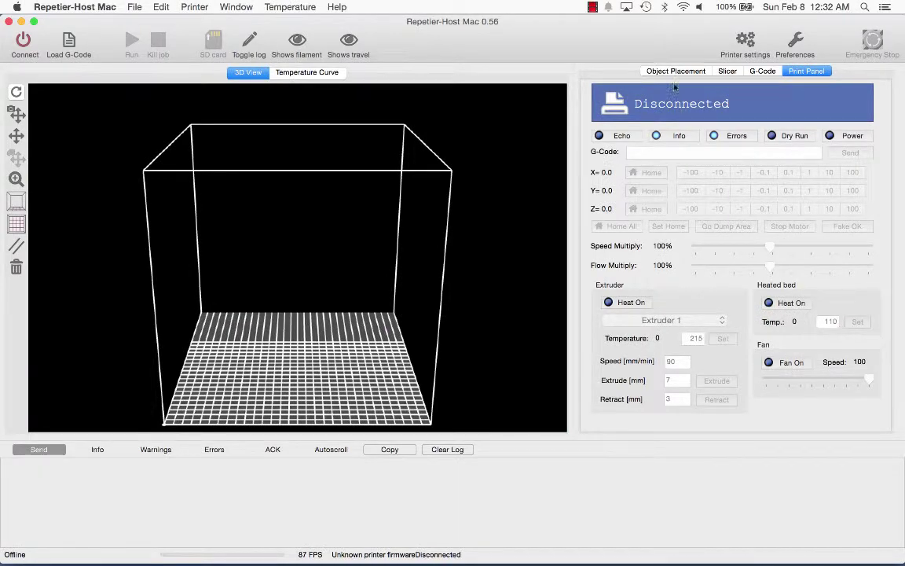
pyautogui.click(651, 71)
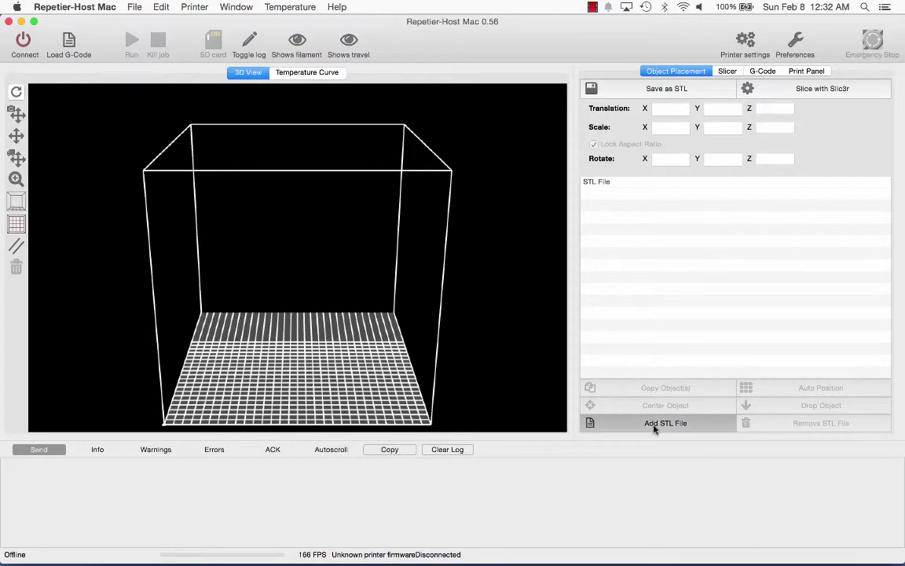
pyautogui.click(618, 421)
pyautogui.click(262, 252)
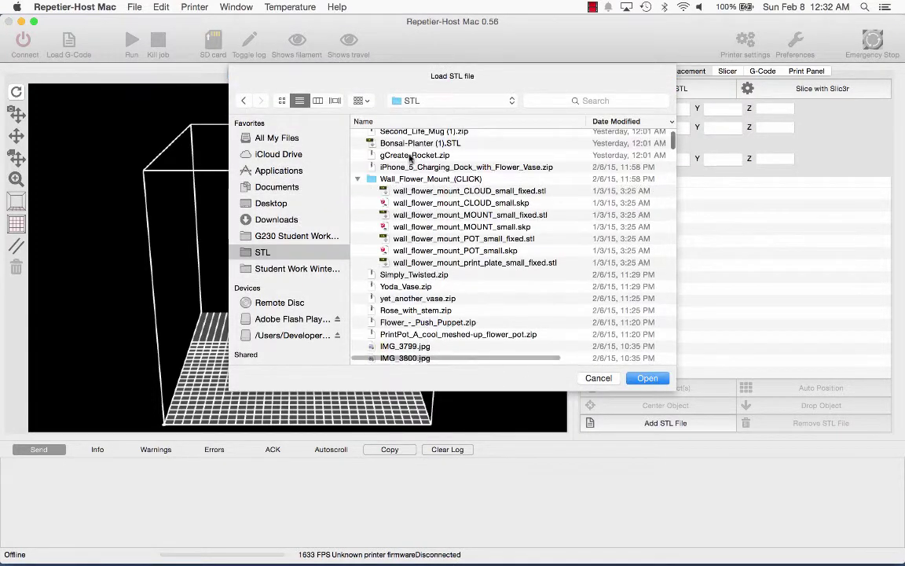
pyautogui.click(402, 143)
pyautogui.click(647, 378)
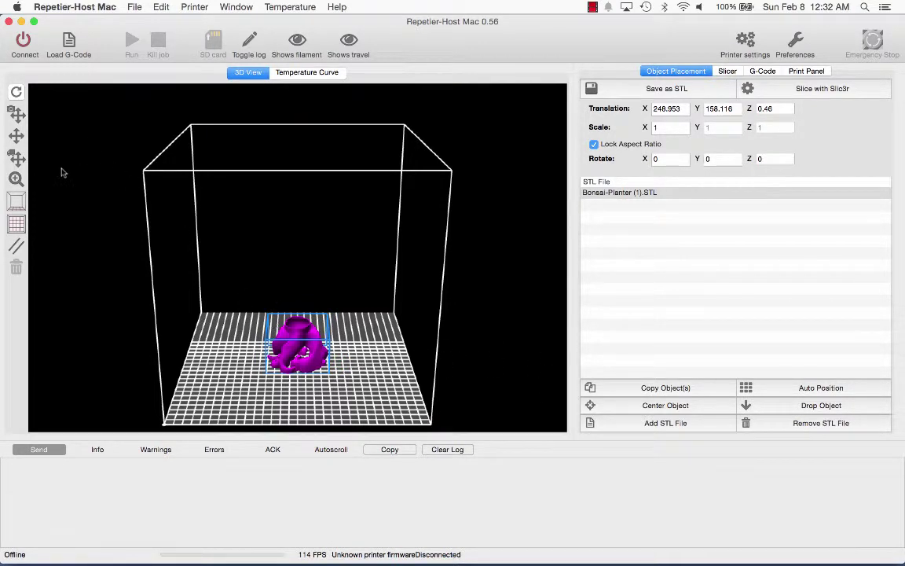
# Move the planter off the print bed and auto-position it back onto the bed.
pyautogui.click(18, 157)
pyautogui.moveTo(292, 330); pyautogui.dragTo(264, 210)
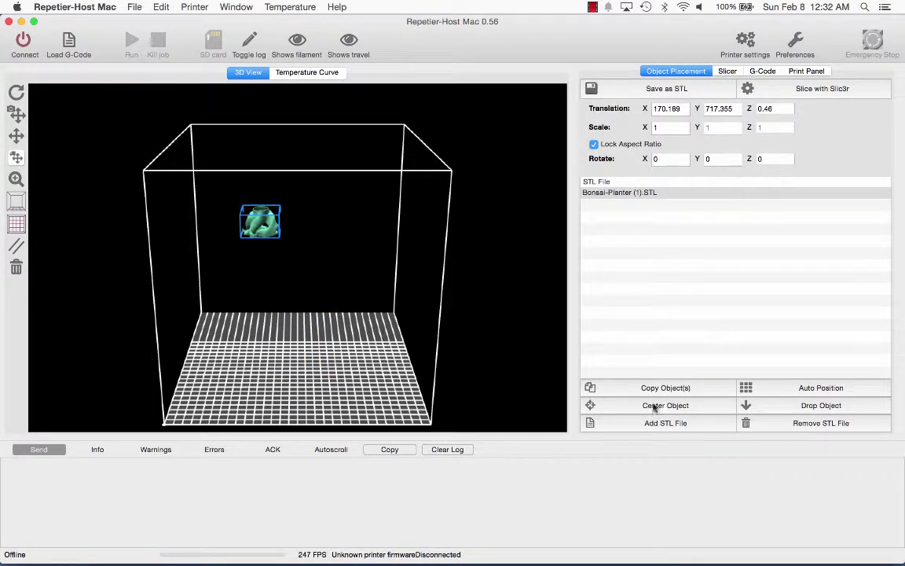
pyautogui.click(818, 389)
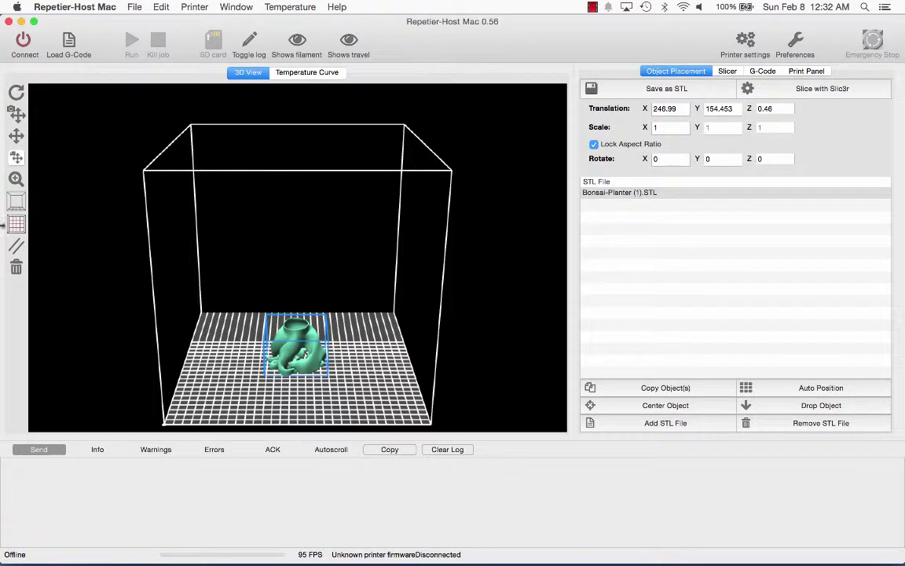
# Move the planter outside the print volume while viewing it from several angles, and return it to the bed with auto-positioning.
pyautogui.click(14, 202)
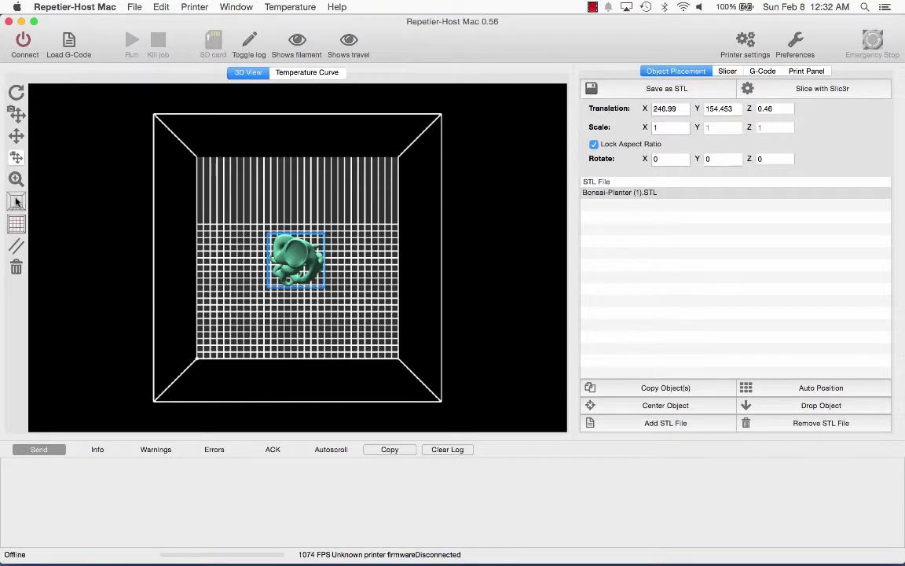
pyautogui.click(15, 179)
pyautogui.moveTo(312, 363); pyautogui.dragTo(299, 276)
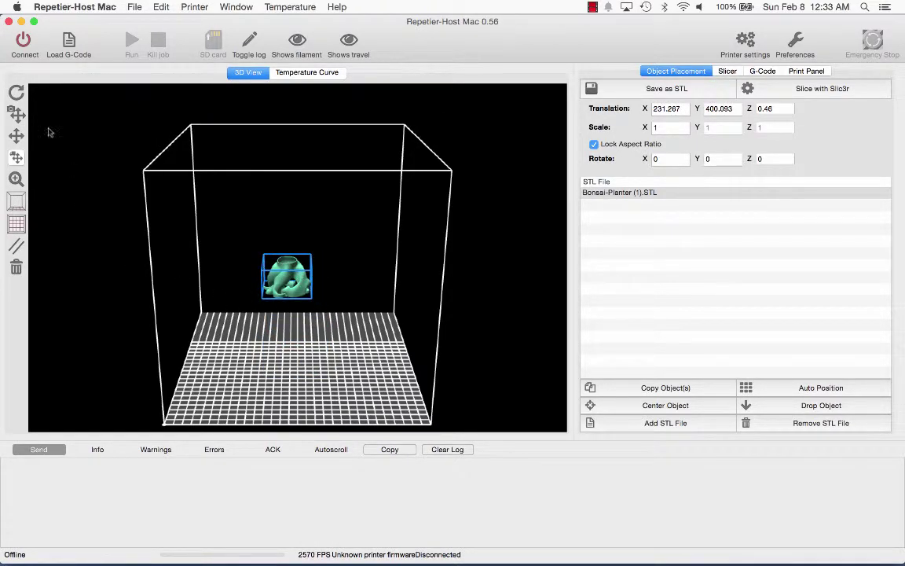
pyautogui.click(16, 89)
pyautogui.moveTo(157, 260); pyautogui.dragTo(393, 200)
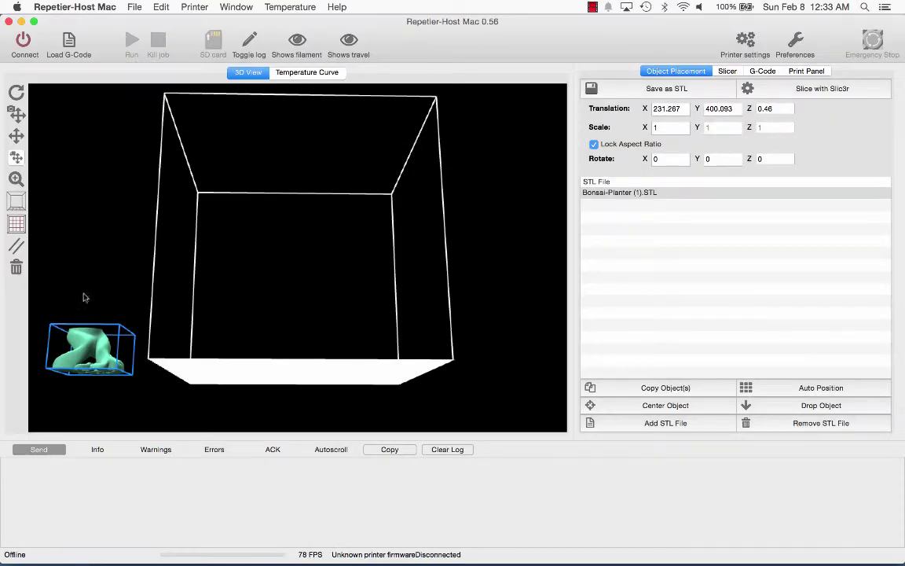
pyautogui.moveTo(97, 344); pyautogui.dragTo(212, 260)
pyautogui.click(16, 92)
pyautogui.moveTo(279, 158); pyautogui.dragTo(12, 214)
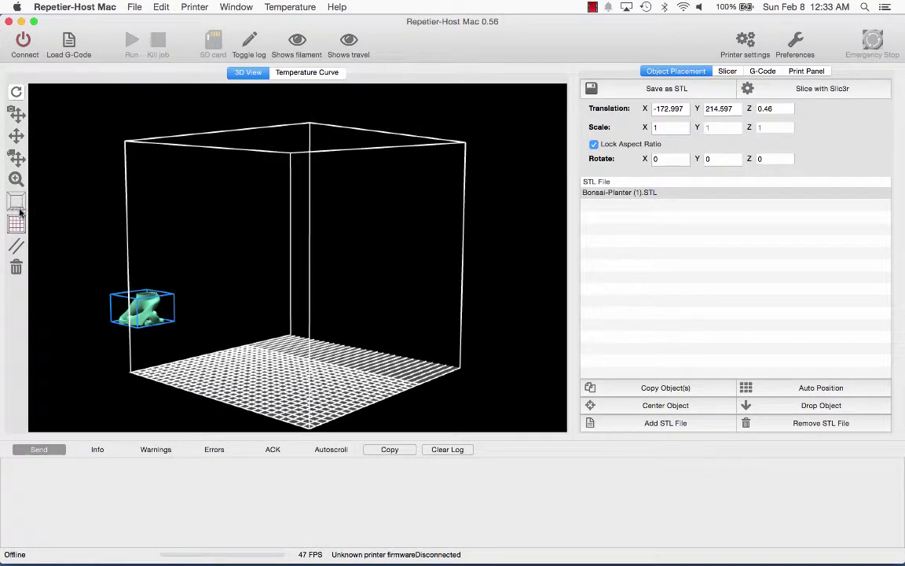
pyautogui.click(803, 389)
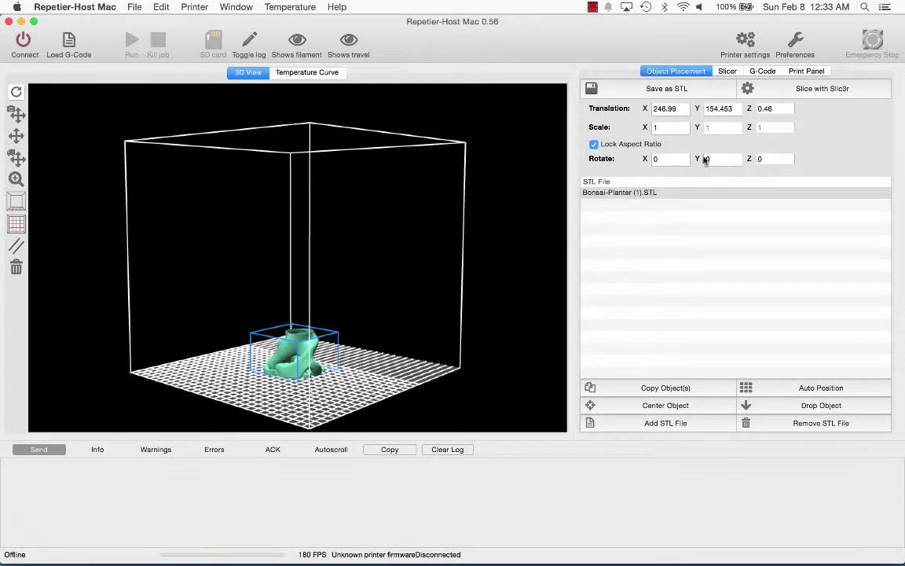
# Scale the planter uniformly to 1.5 and increase the scale to 2 with the aspect ratio locked.
pyautogui.click(657, 127)
pyautogui.press('Tab')
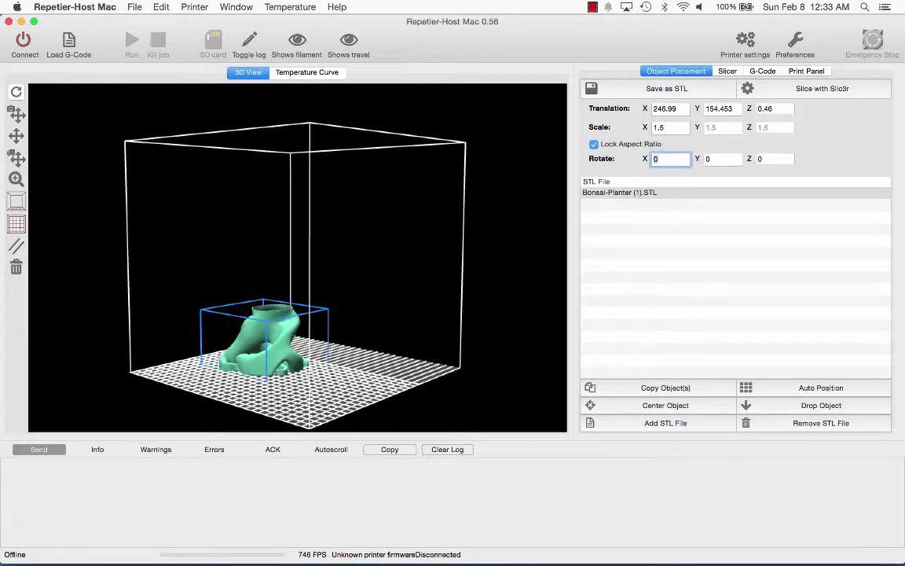
pyautogui.hotkey('shift', 'Tab')
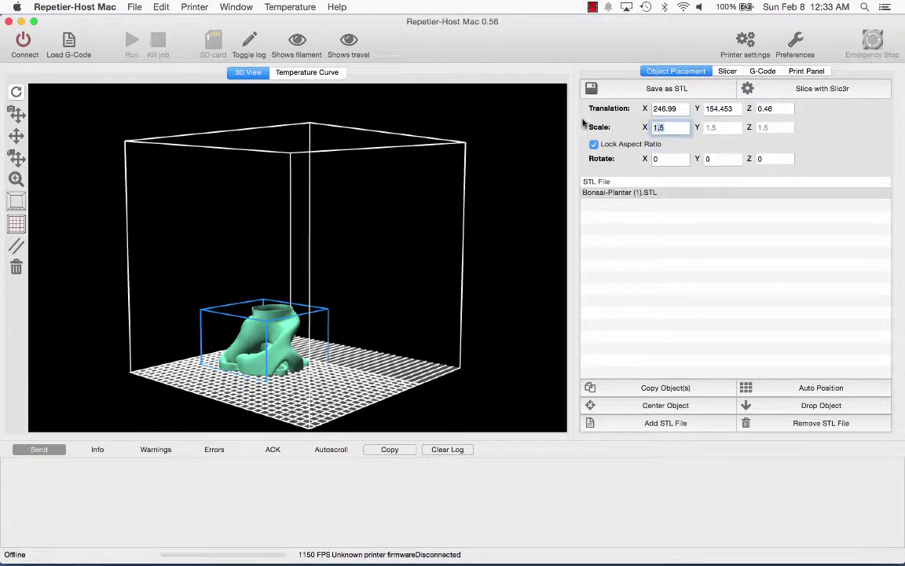
pyautogui.press('Tab')
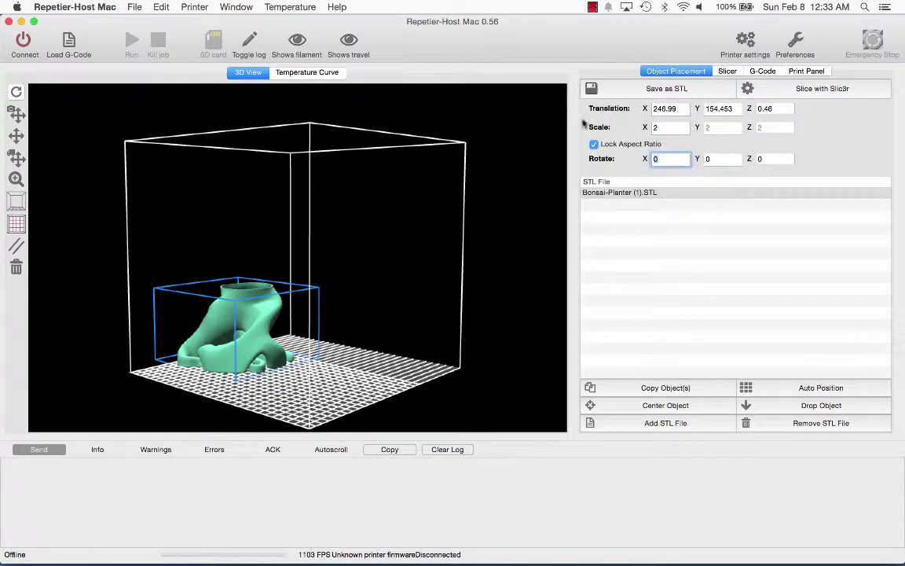
# Auto-position the enlarged planter within the print volume and keep its X rotation at 0.
pyautogui.moveTo(231, 301); pyautogui.dragTo(220, 247)
pyautogui.click(16, 137)
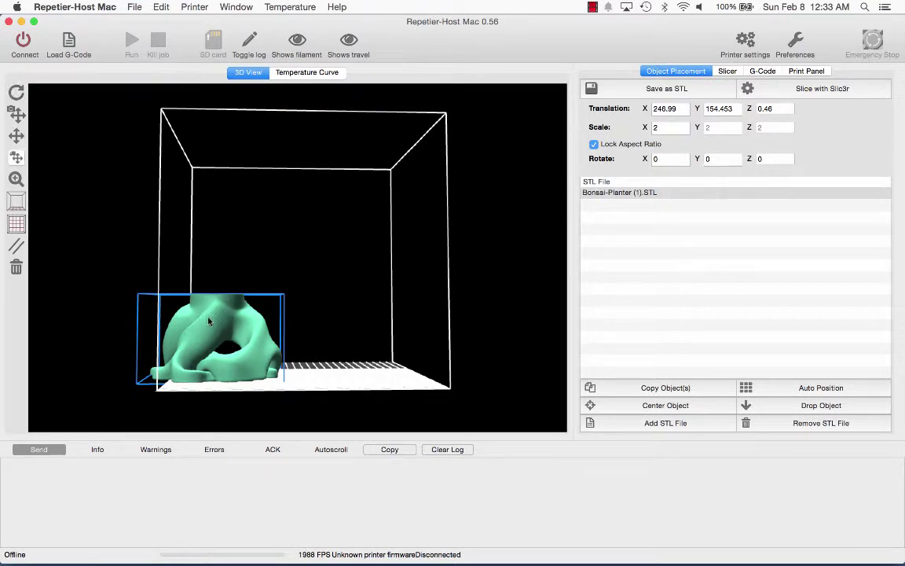
pyautogui.moveTo(197, 288); pyautogui.dragTo(287, 288)
pyautogui.click(795, 388)
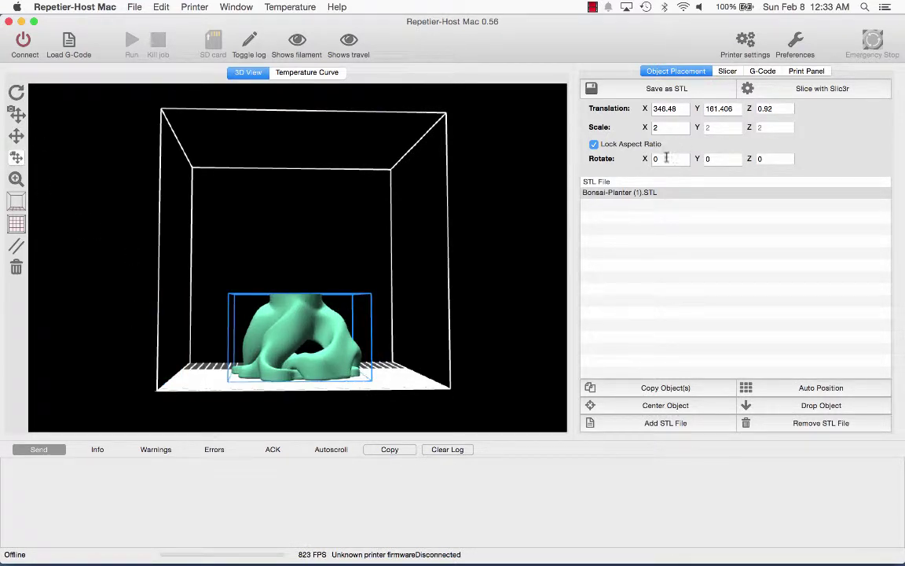
pyautogui.click(654, 159)
pyautogui.press('Tab')
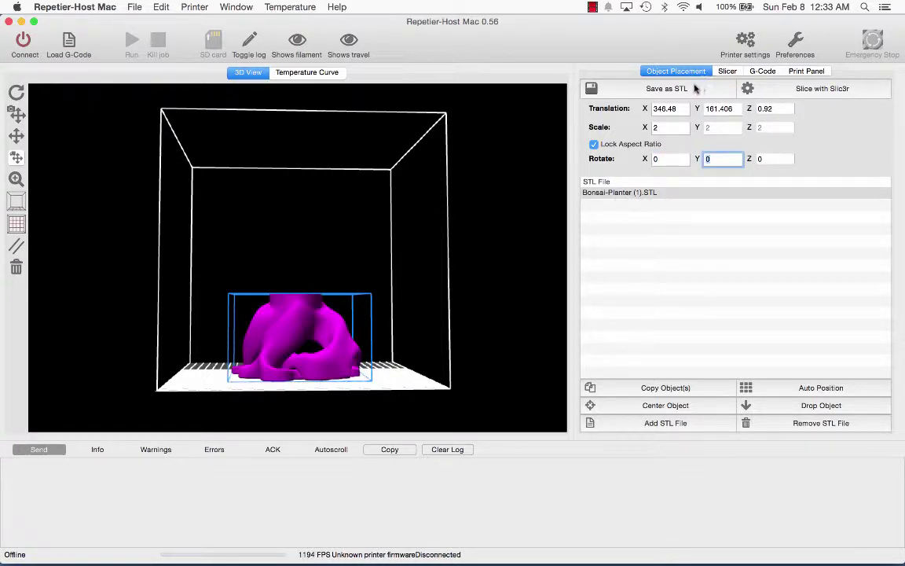
# Open the slicer settings and review the available Slic3r print and printer presets without changing them.
pyautogui.click(726, 72)
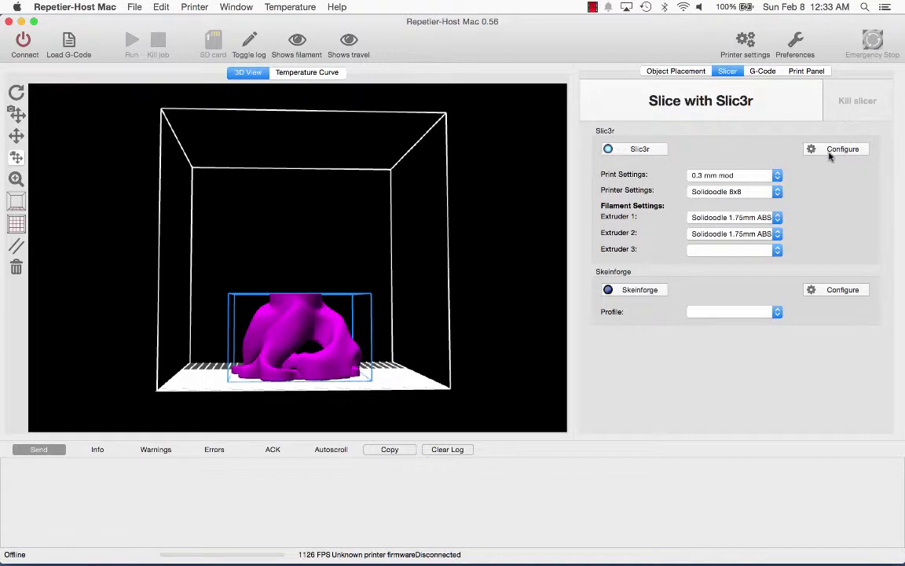
pyautogui.click(682, 175)
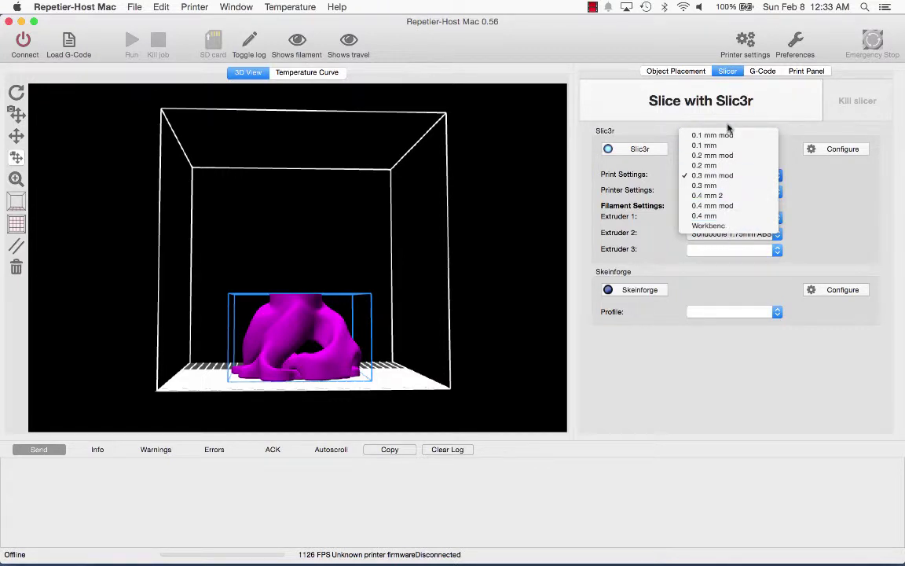
pyautogui.click(833, 166)
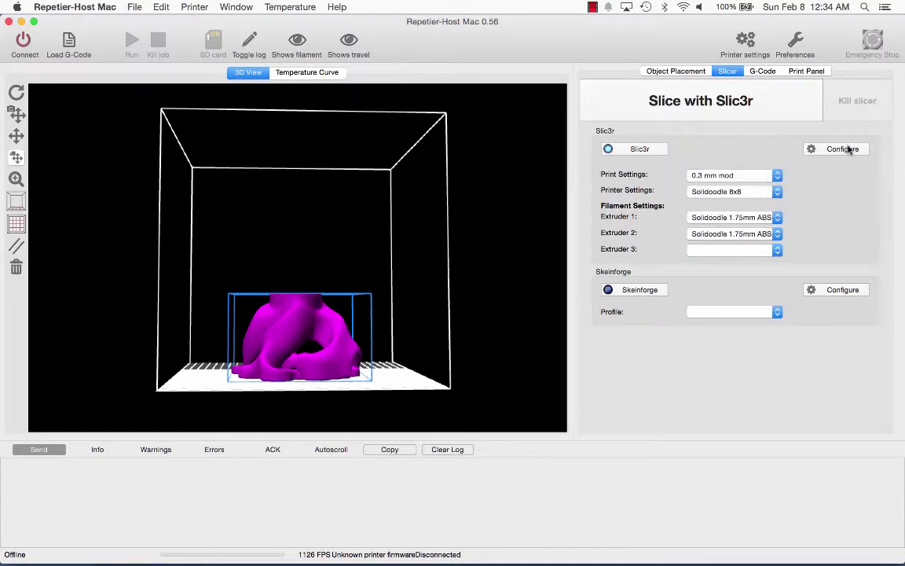
pyautogui.click(711, 190)
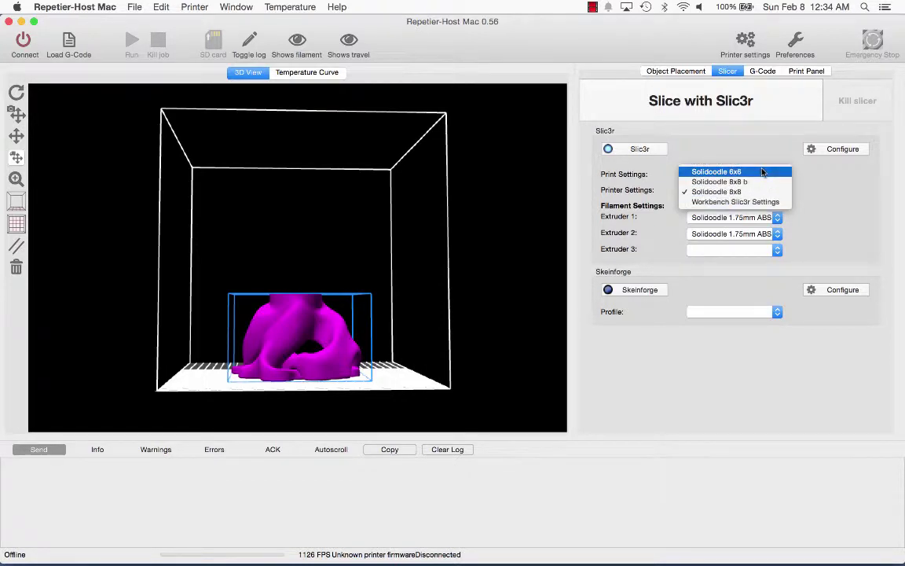
pyautogui.click(804, 201)
pyautogui.click(747, 192)
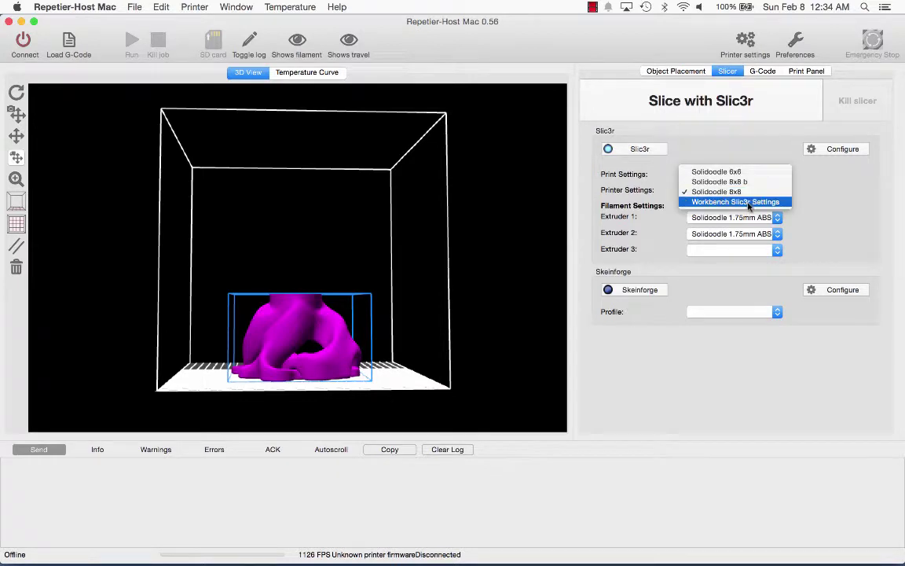
pyautogui.click(820, 198)
pyautogui.click(776, 192)
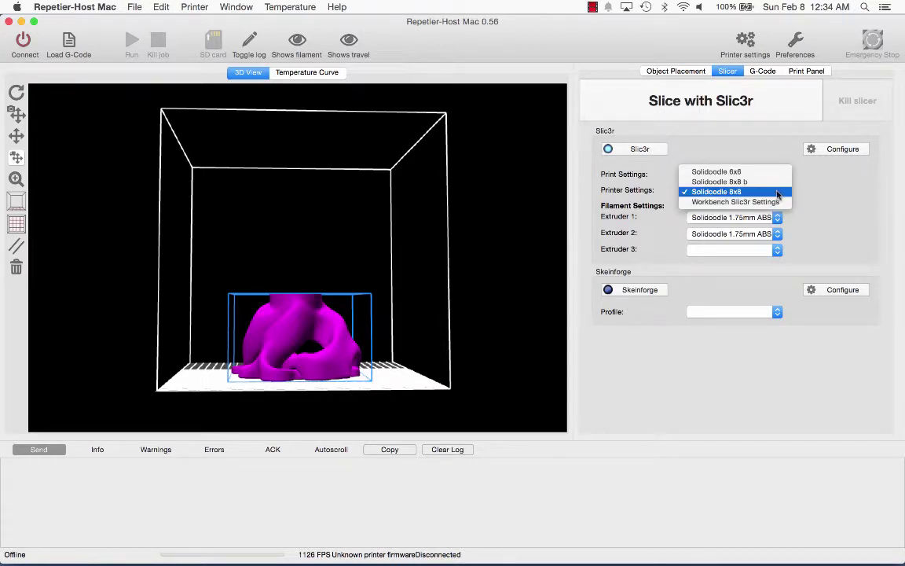
pyautogui.click(818, 198)
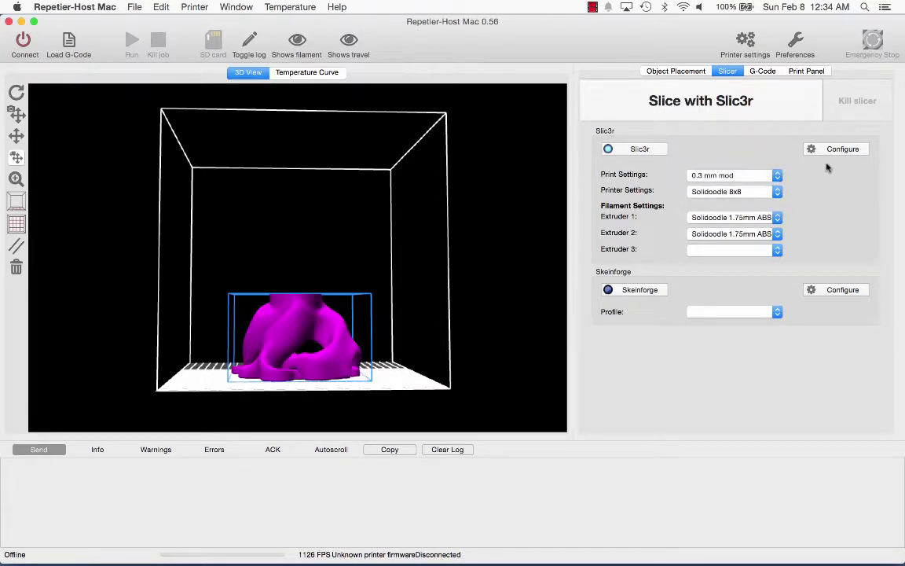
# Open the Slic3r configuration and examine the layer and perimeter settings of the 0.4 mm mod print preset.
pyautogui.click(833, 153)
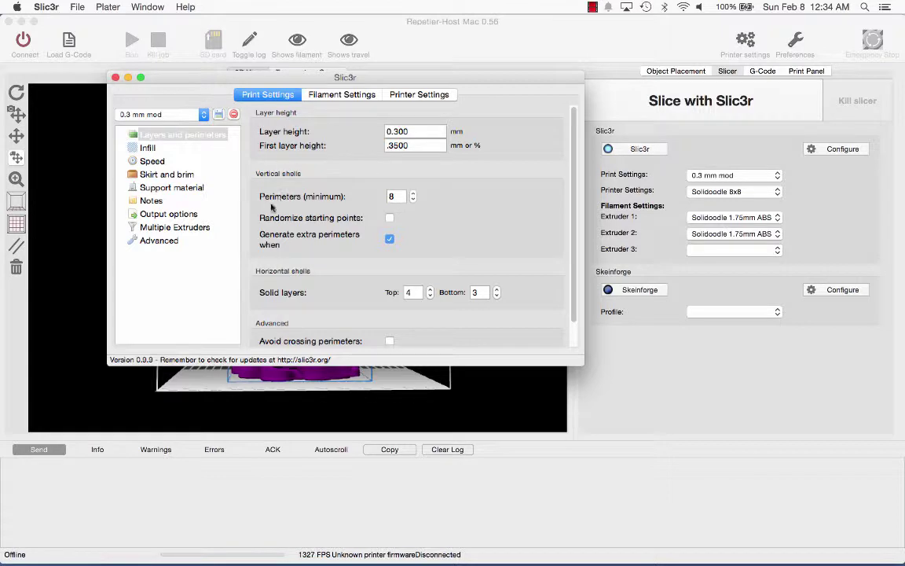
pyautogui.click(185, 116)
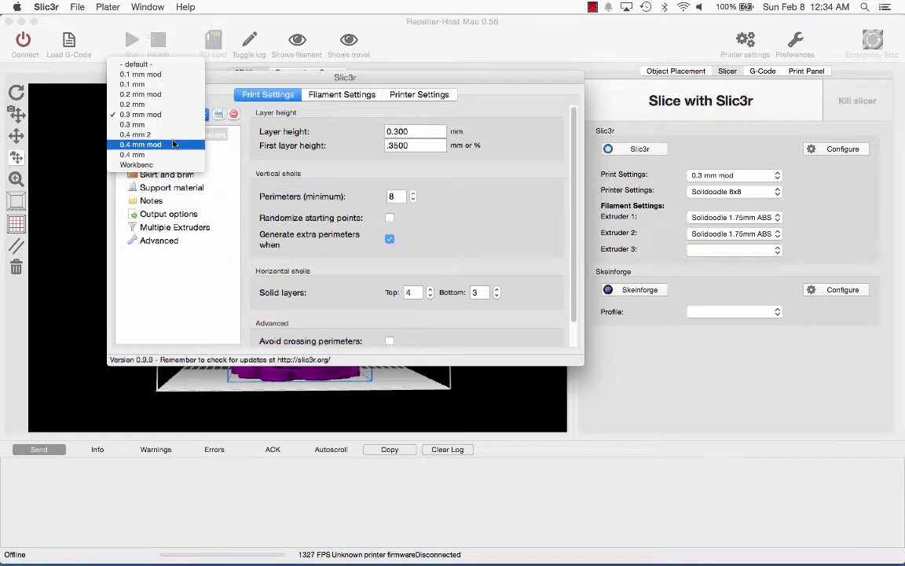
pyautogui.click(173, 144)
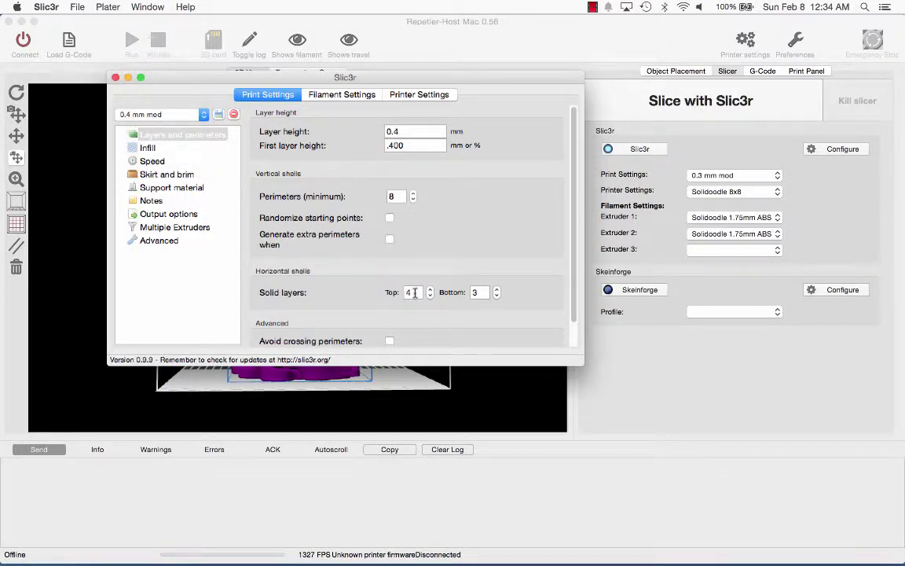
pyautogui.scroll(-2, 574, 268)
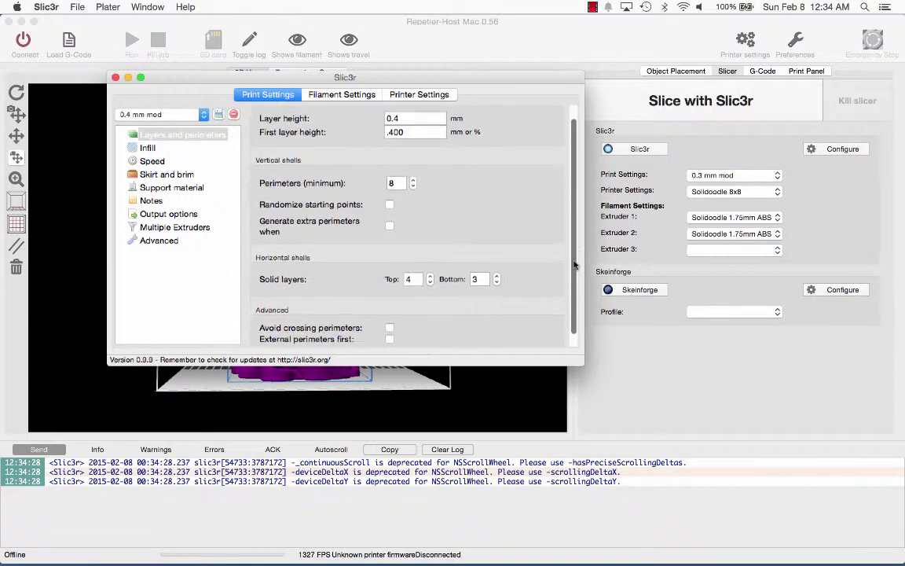
pyautogui.scroll(2, 578, 244)
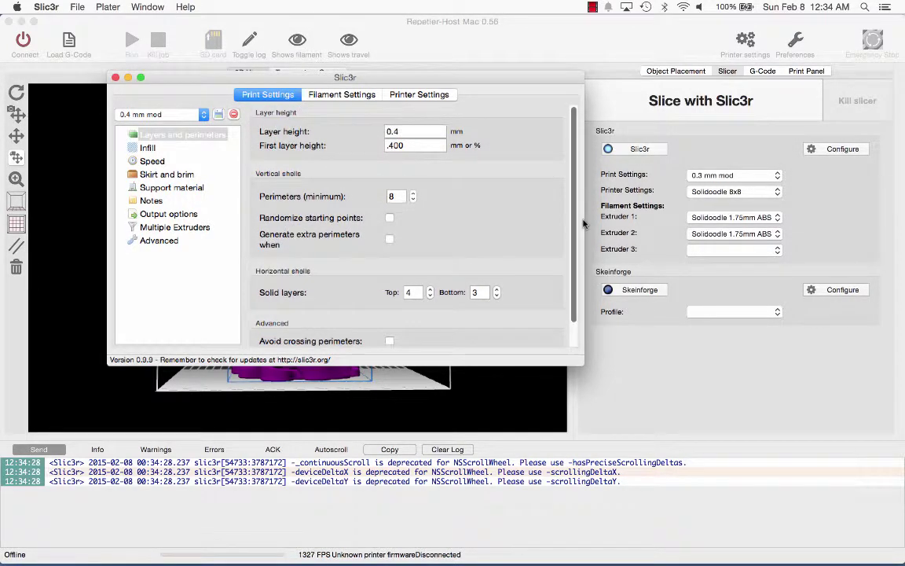
# Switch the Slic3r print settings back to the 0.3 mm mod preset.
pyautogui.click(188, 114)
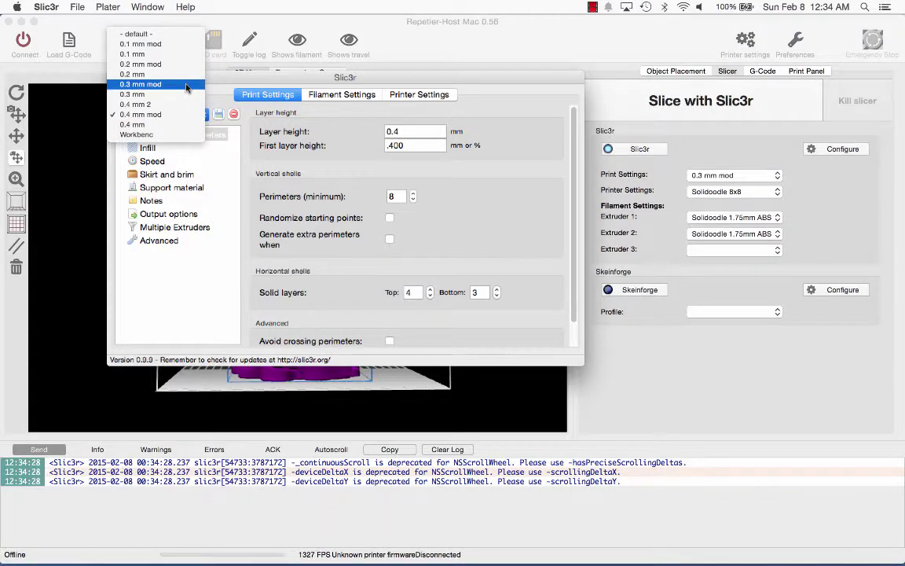
pyautogui.click(187, 85)
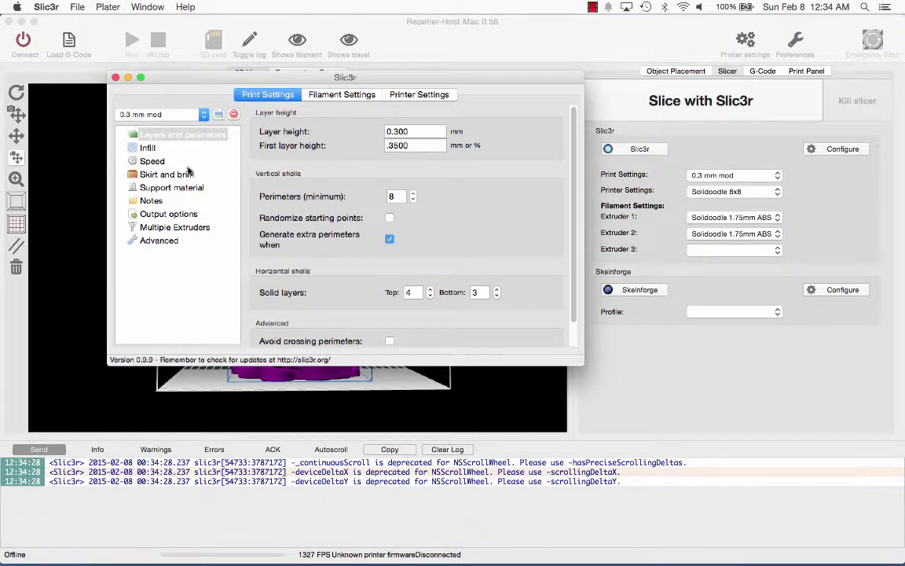
# Examine the layer, perimeter and infill settings of the 0.3 mm mod print preset, keeping extra perimeters enabled.
pyautogui.click(148, 149)
pyautogui.click(146, 135)
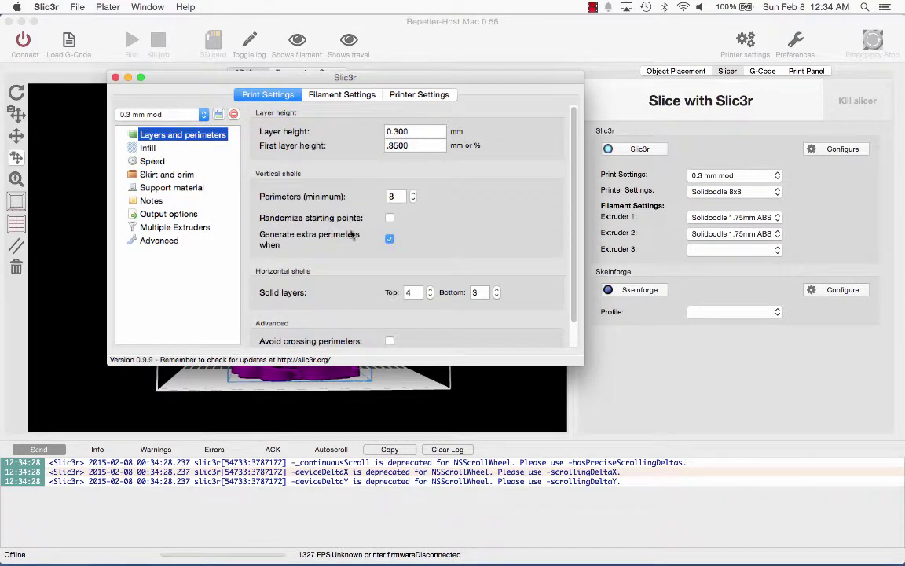
pyautogui.click(389, 239)
pyautogui.click(389, 240)
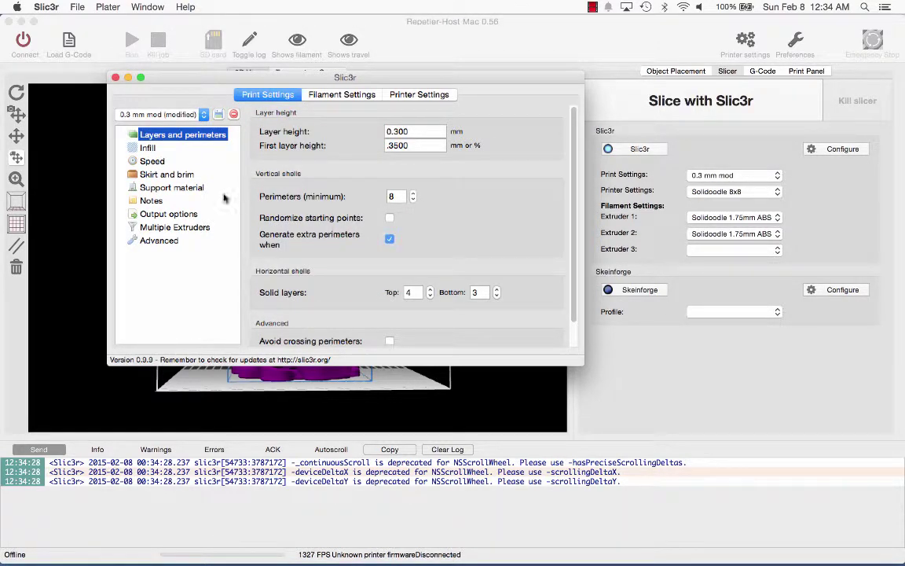
pyautogui.click(146, 148)
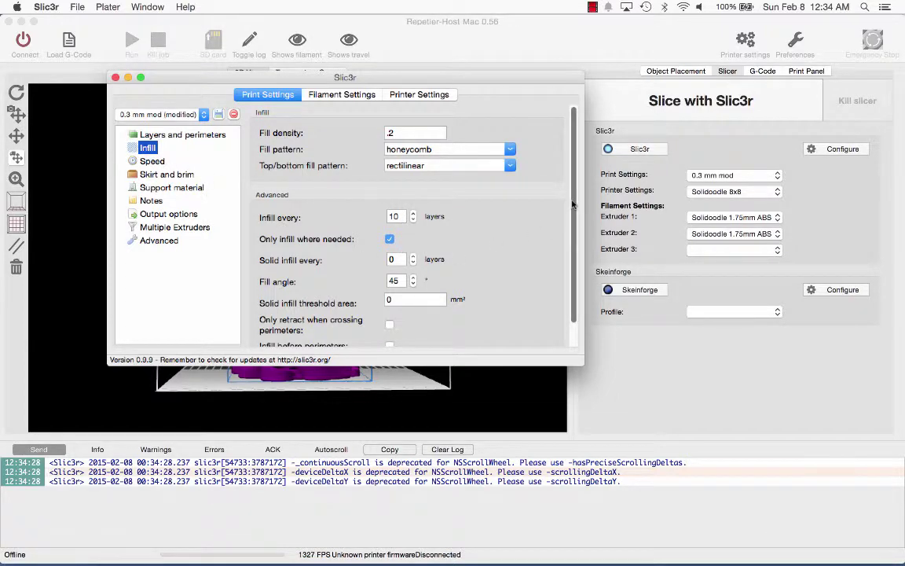
pyautogui.scroll(-2, 572, 204)
pyautogui.scroll(2, 578, 220)
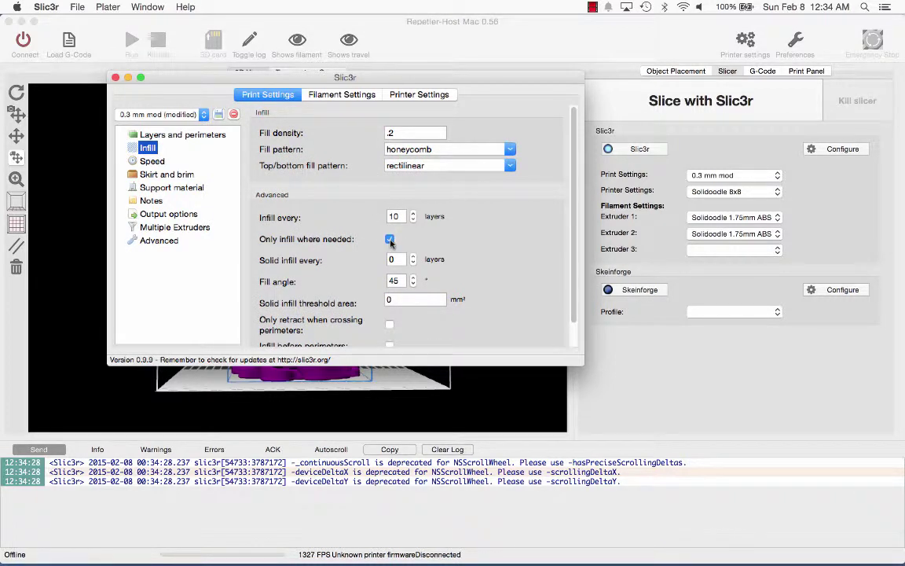
pyautogui.hotkey('shift', 'Tab')
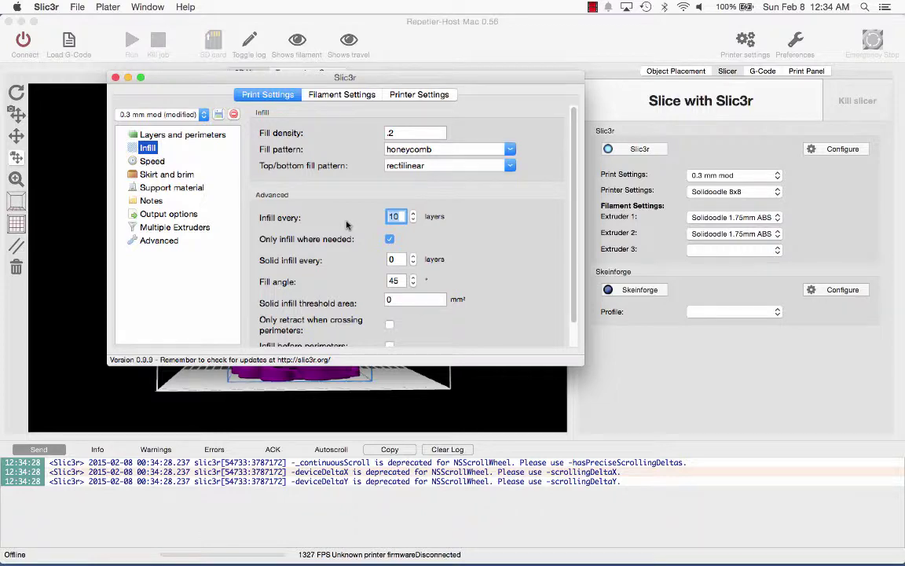
pyautogui.scroll(-2, 348, 226)
# Review the speed, skirt and brim, and support material settings of the print preset, including the available support patterns.
pyautogui.click(155, 162)
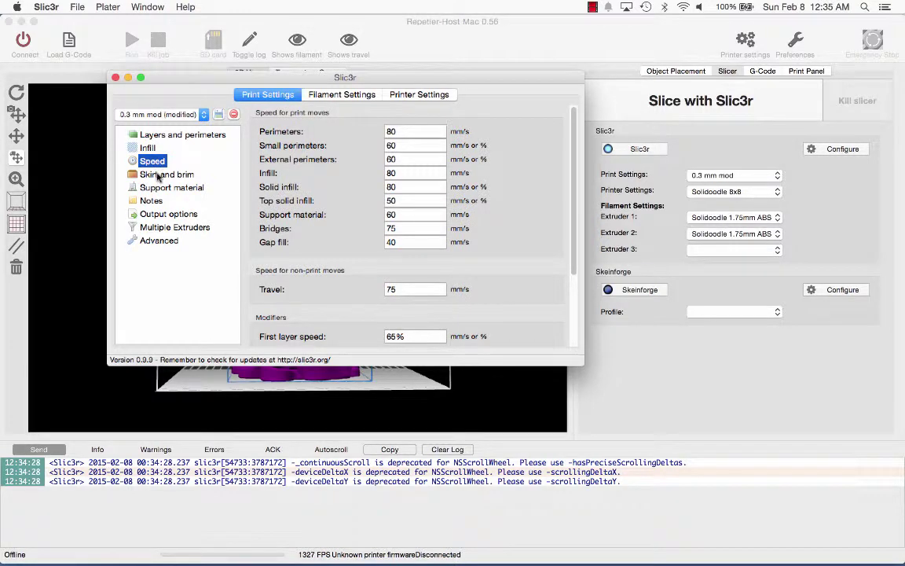
pyautogui.click(158, 175)
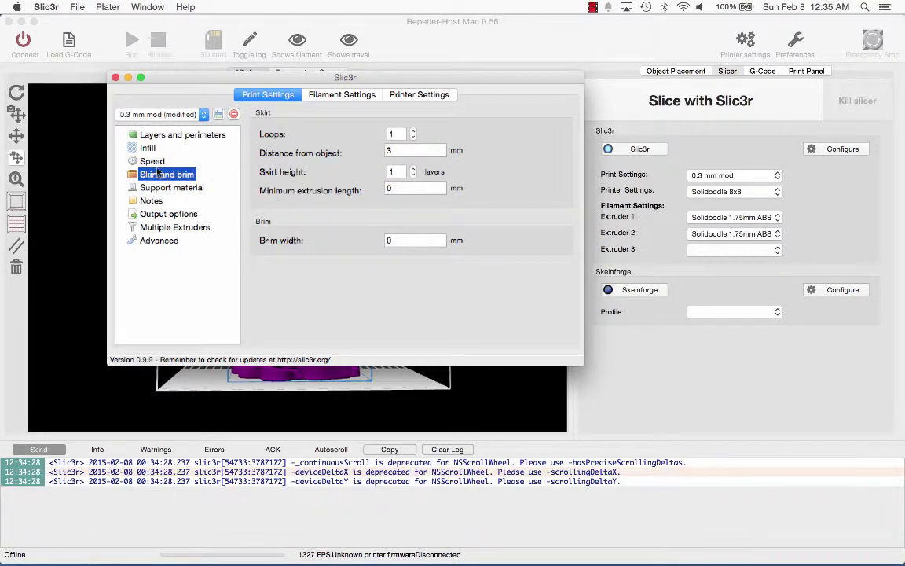
pyautogui.click(151, 161)
pyautogui.click(146, 175)
pyautogui.click(174, 188)
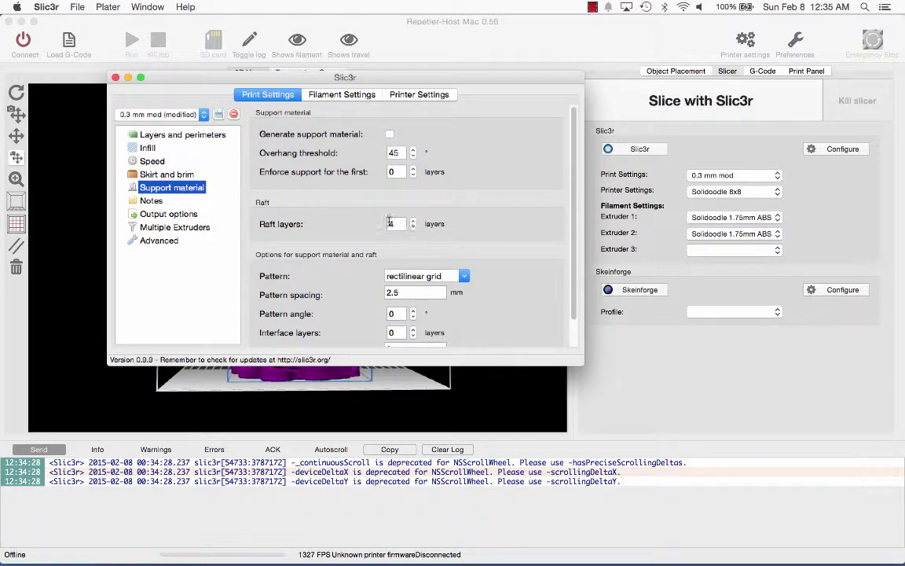
pyautogui.press('Tab')
pyautogui.scroll(-1, 572, 281)
pyautogui.moveTo(572, 280); pyautogui.dragTo(572, 335)
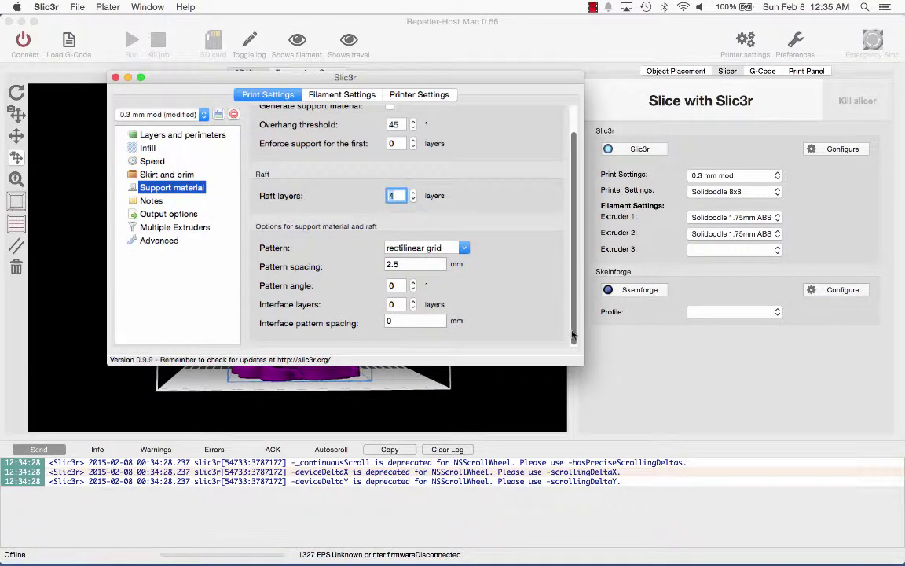
pyautogui.click(446, 247)
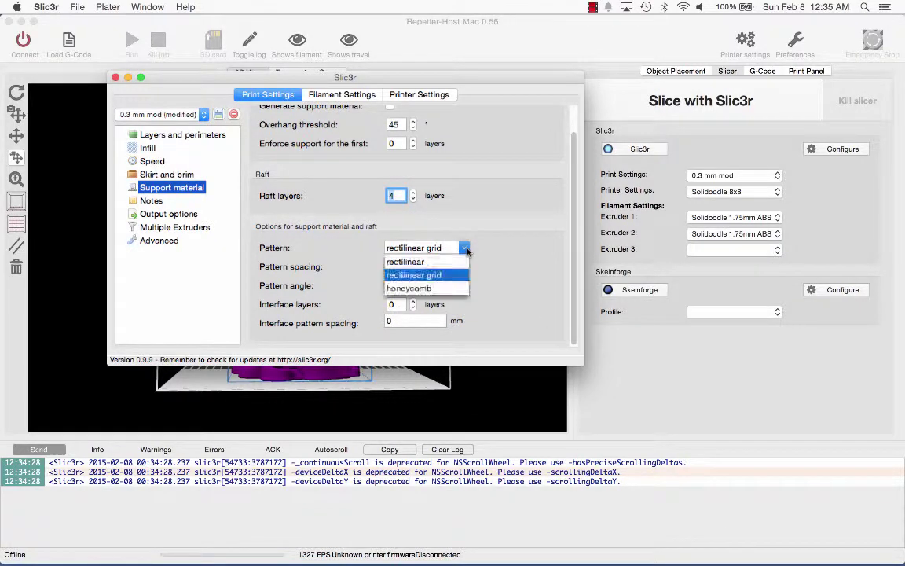
pyautogui.click(449, 245)
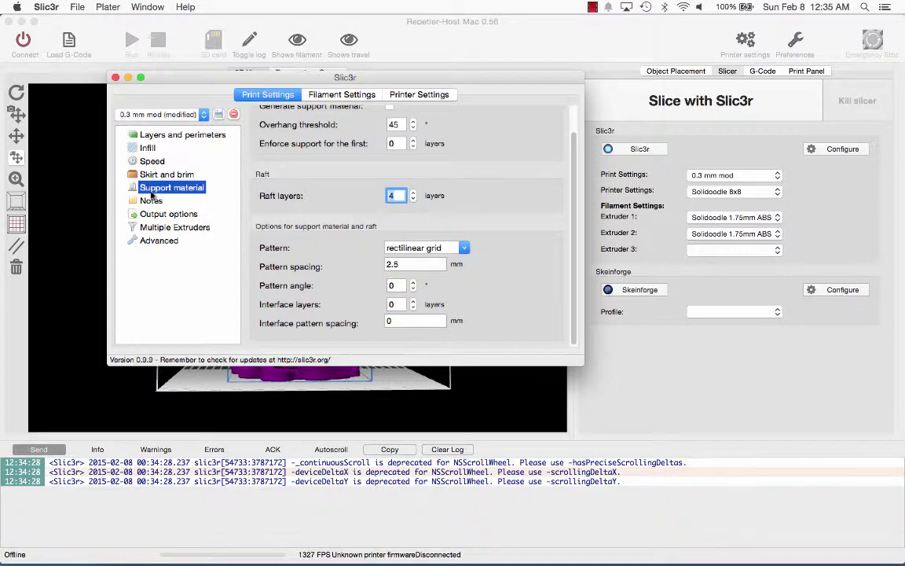
# Review the print preset's notes, output options, multiple extruder assignments and advanced extrusion width settings.
pyautogui.click(150, 201)
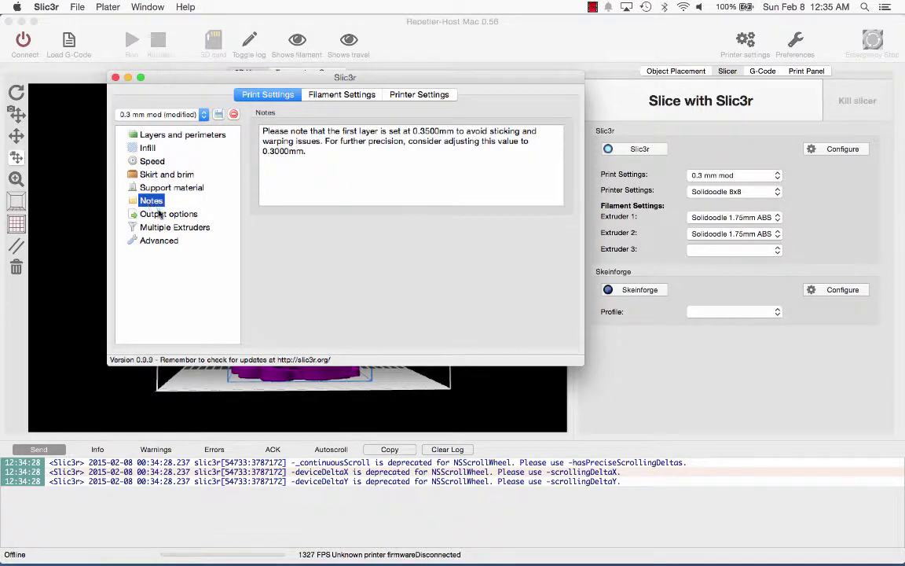
pyautogui.click(160, 216)
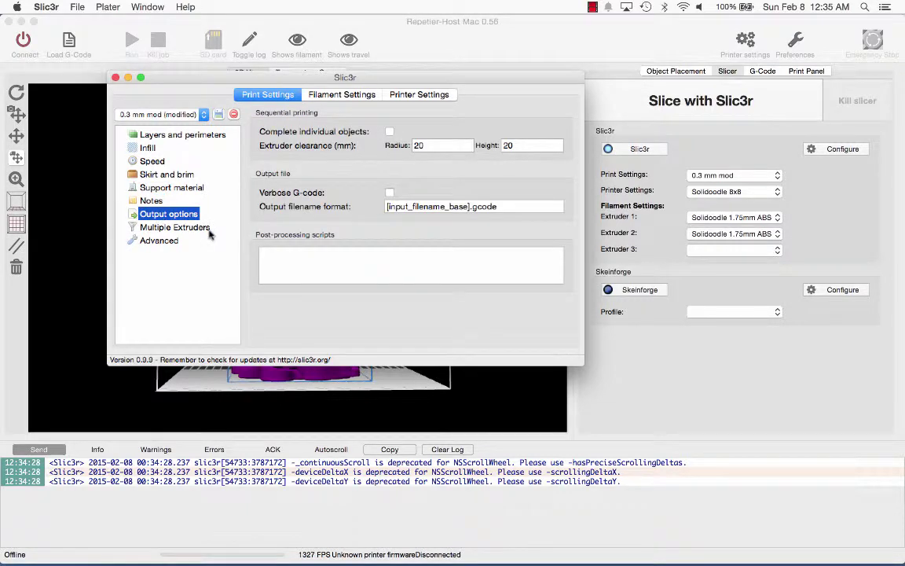
pyautogui.click(168, 229)
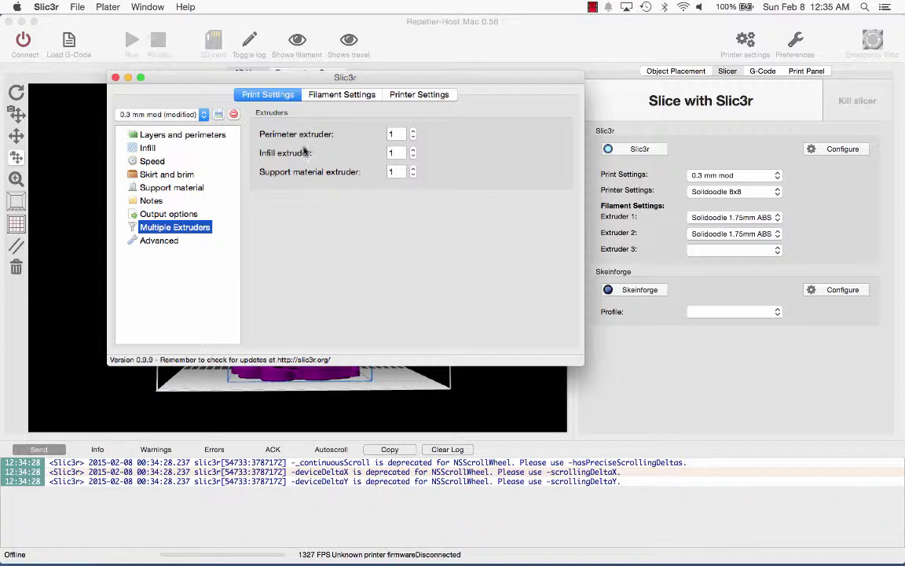
pyautogui.click(161, 242)
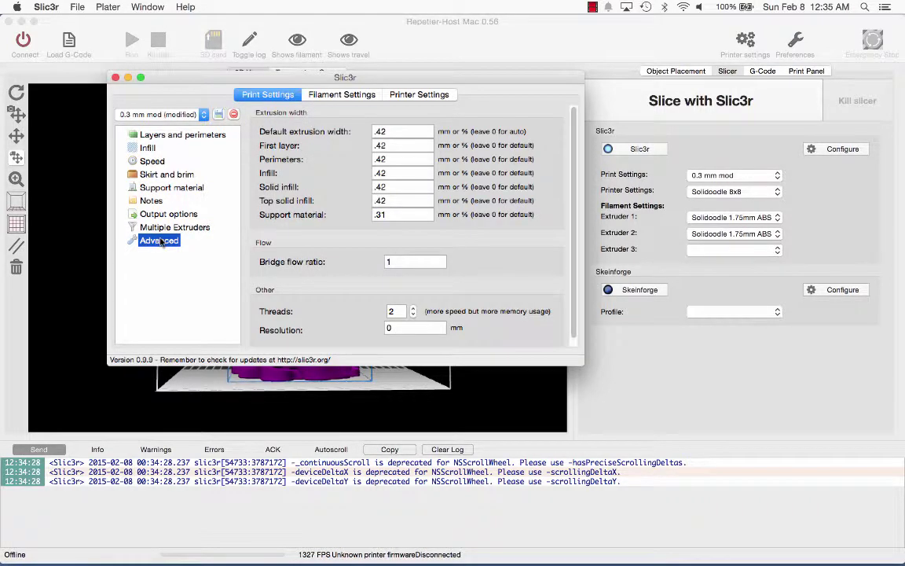
pyautogui.scroll(-1, 386, 230)
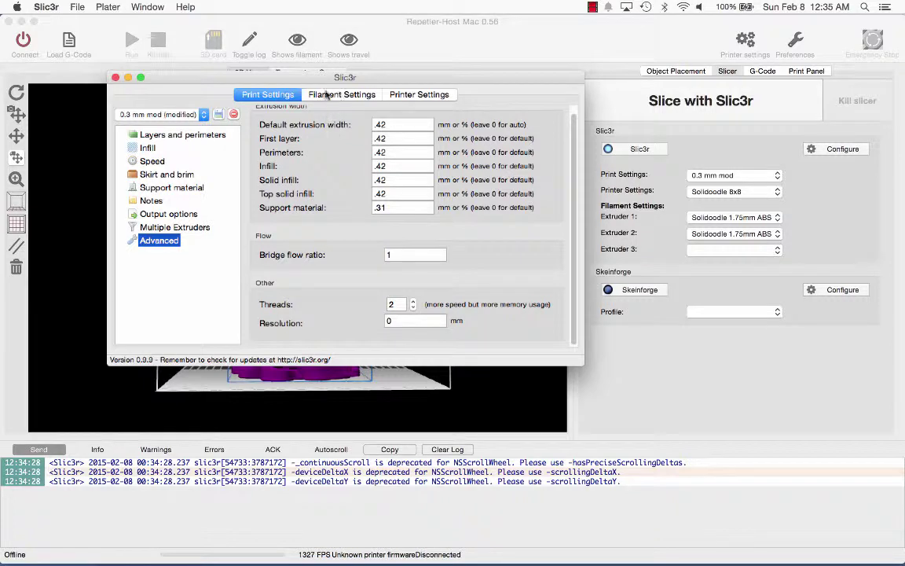
# Save the modified print settings under the preset name 0.3 mm mod.
pyautogui.click(218, 115)
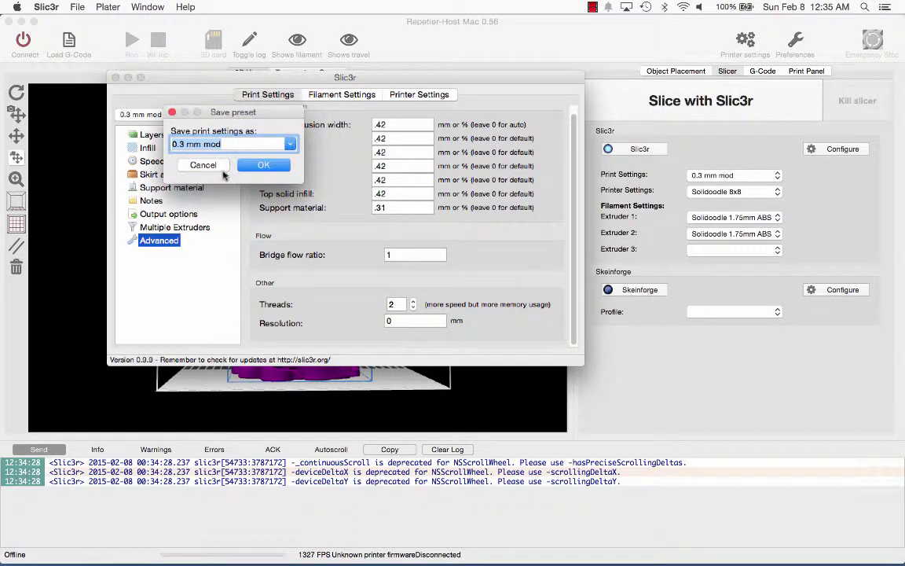
pyautogui.click(234, 149)
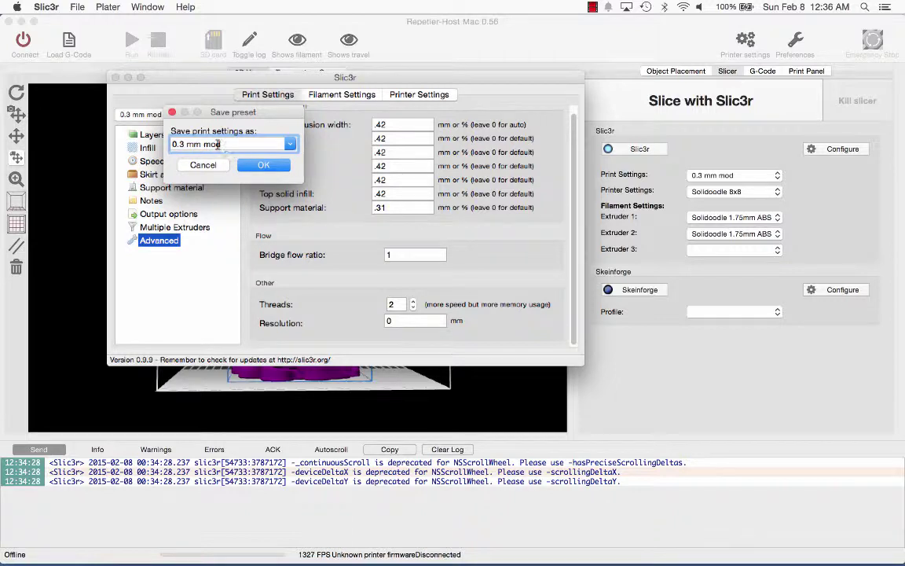
pyautogui.press('super+a')
pyautogui.click(264, 165)
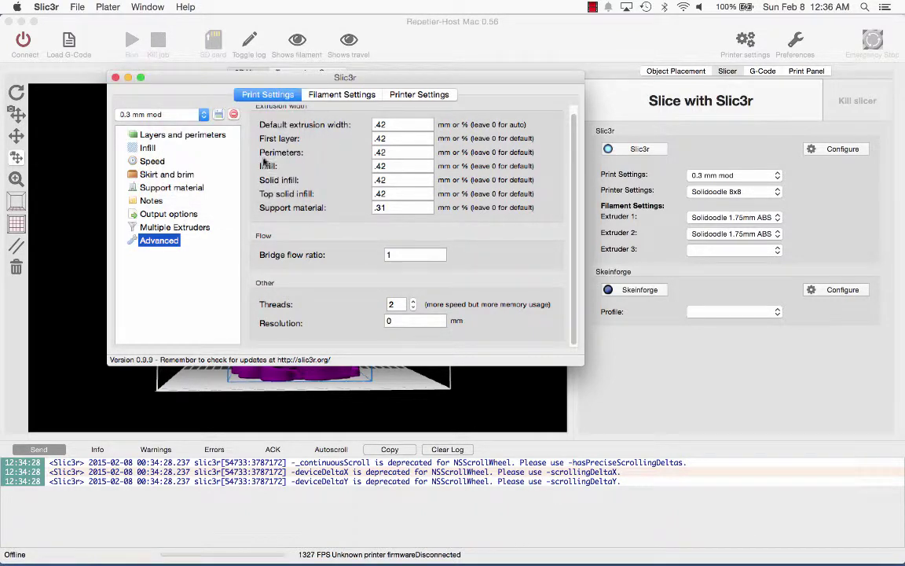
# Select the Solidoodle 1.75mm PLA filament preset and set its extruder temperature to 190 °C for the first and other layers.
pyautogui.click(327, 96)
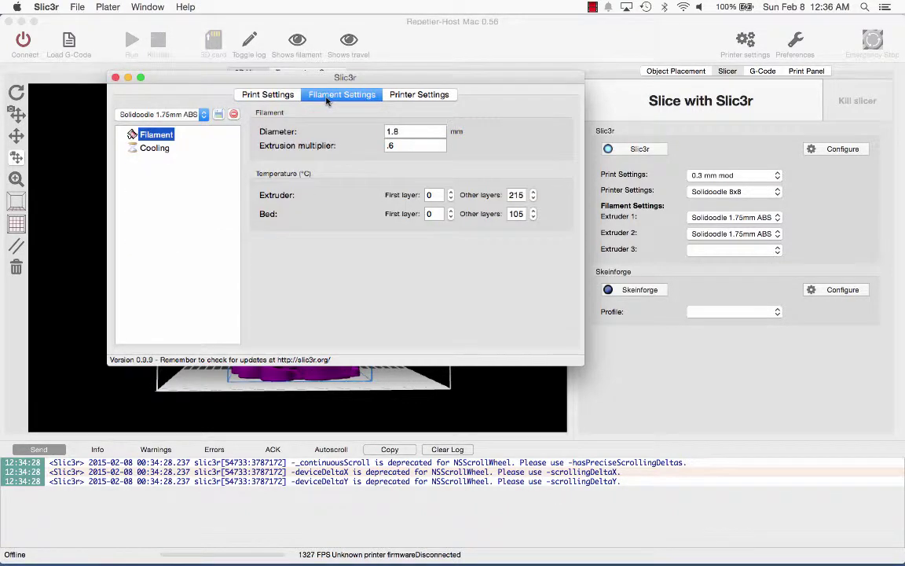
pyautogui.click(189, 118)
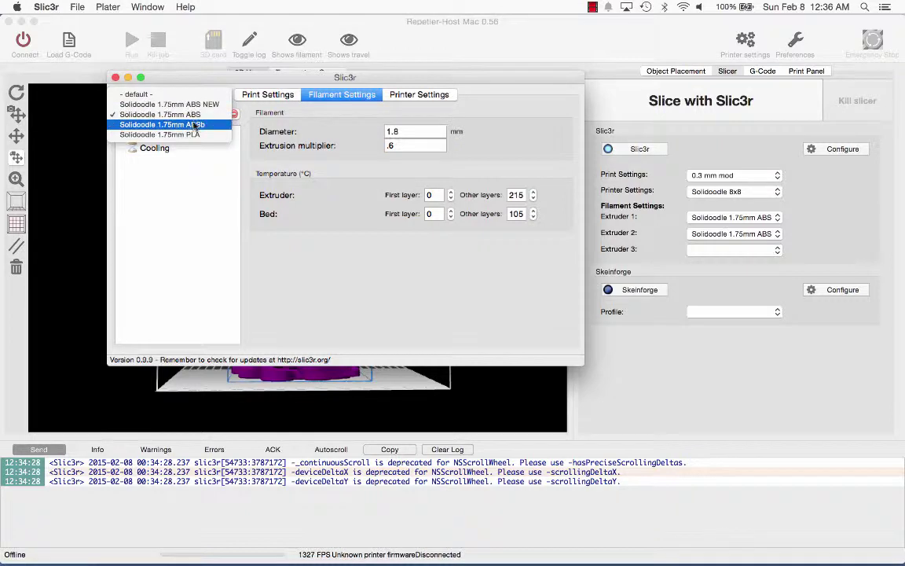
pyautogui.click(194, 135)
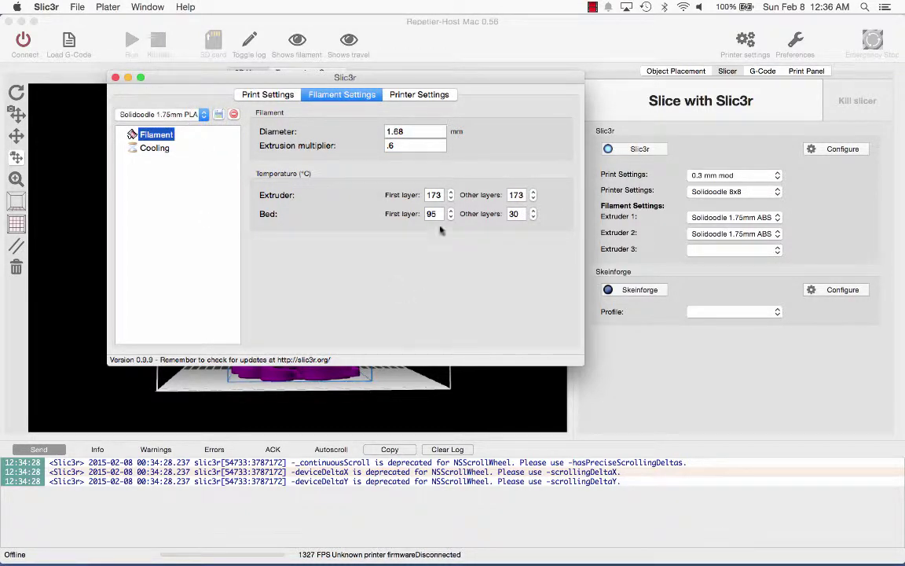
pyautogui.press('Tab')
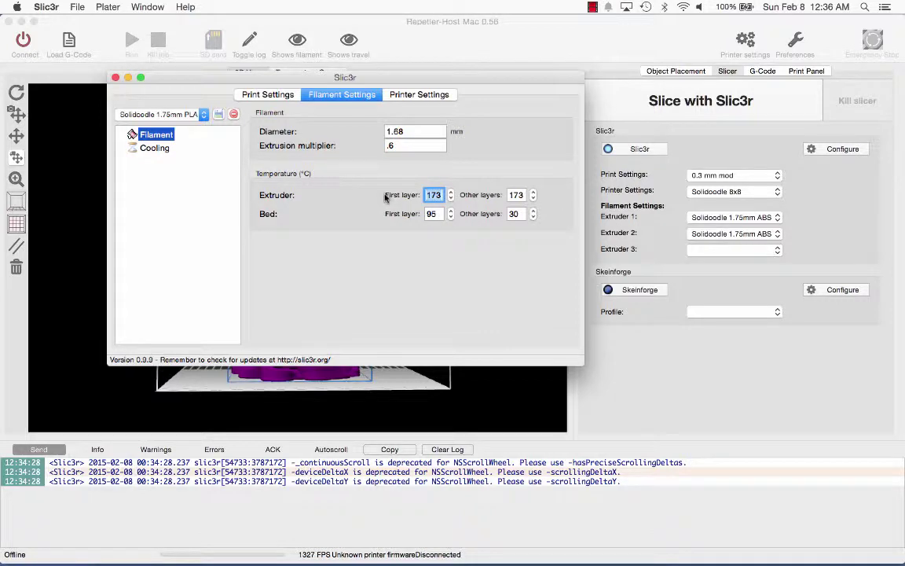
pyautogui.write('190')
pyautogui.press('Tab')
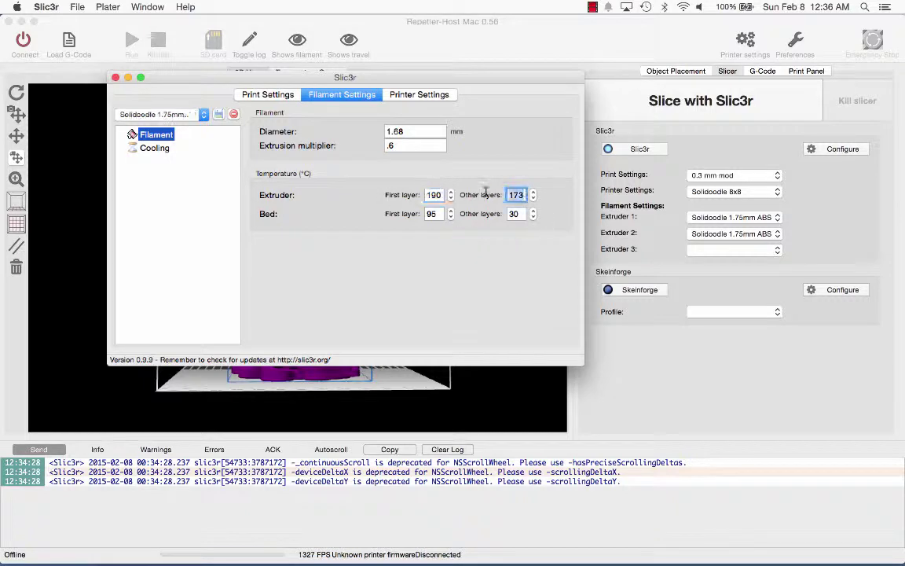
pyautogui.write('1')
pyautogui.click(440, 195)
pyautogui.press('Tab')
pyautogui.press('Tab')
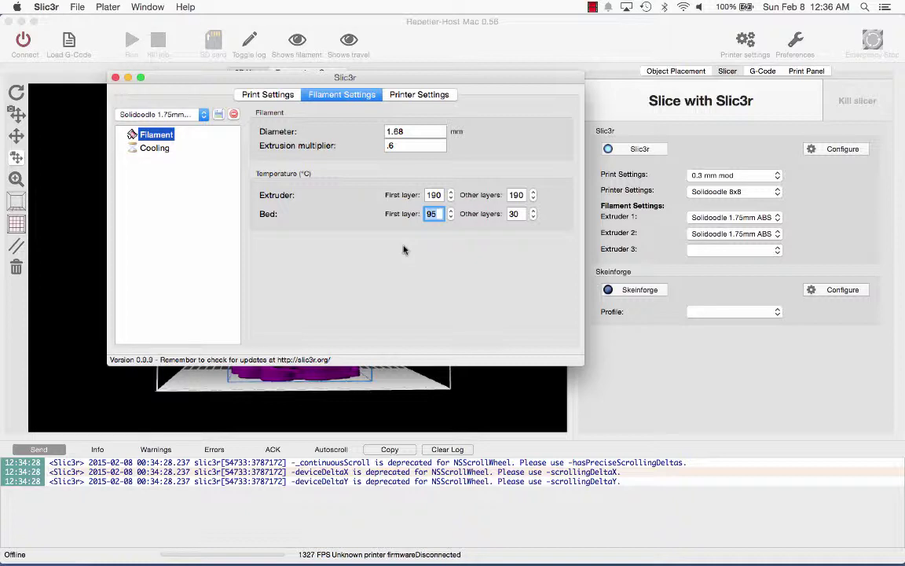
pyautogui.press('Tab')
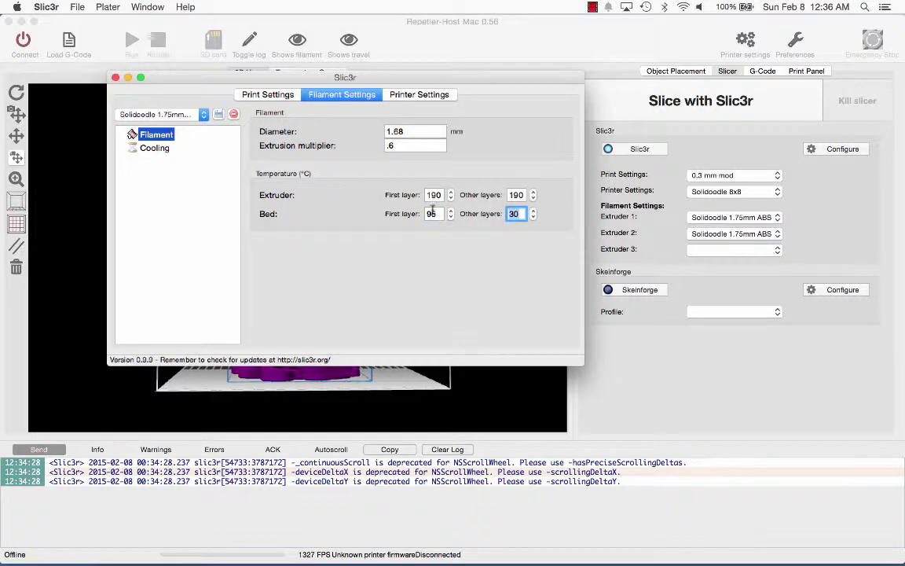
pyautogui.hotkey('shift', 'Tab')
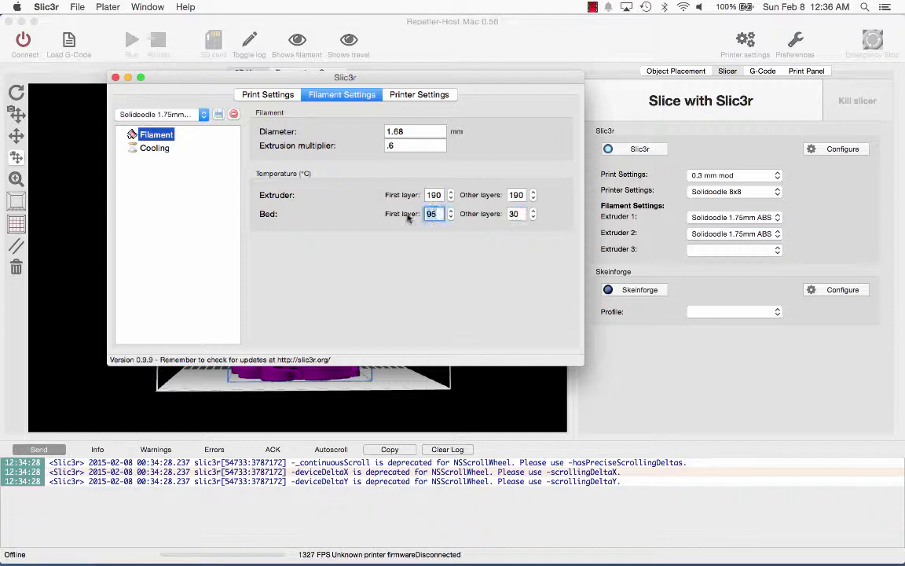
# Save the filament settings as Solidoodle 1.75mm PLA and review the preset's cooling options.
pyautogui.click(162, 149)
pyautogui.click(218, 113)
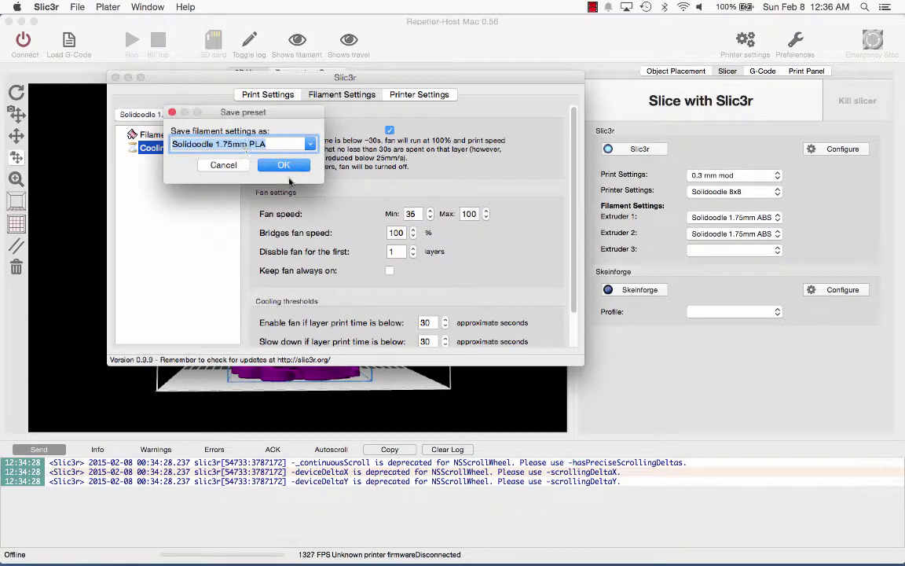
pyautogui.click(283, 166)
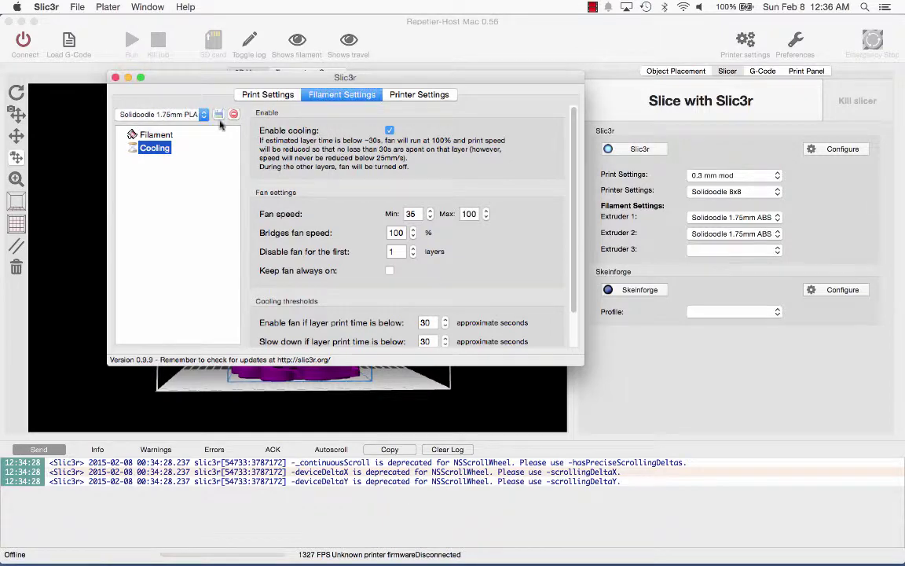
pyautogui.scroll(-2, 267, 204)
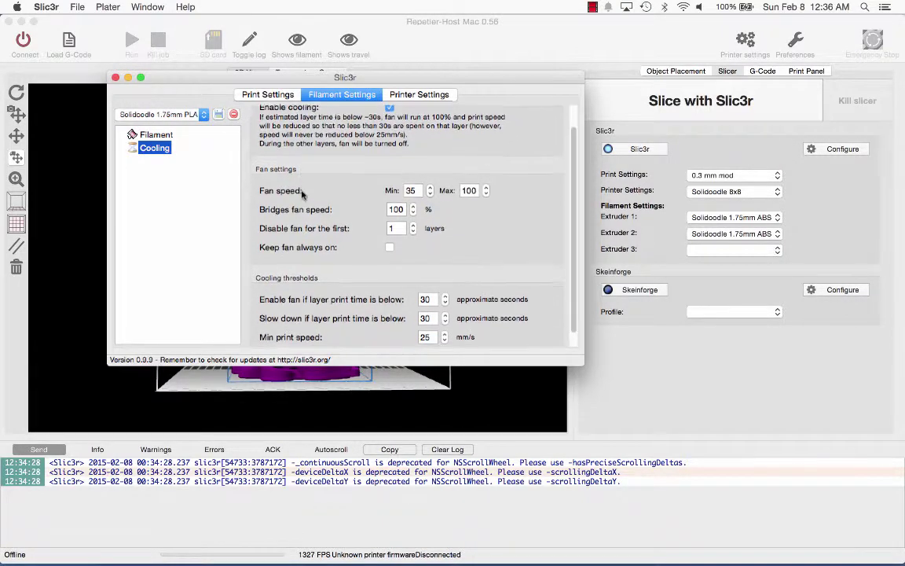
pyautogui.scroll(2, 291, 197)
# Switch the filament settings back to the Solidoodle 1.75mm ABS preset and review its cooling and temperature values.
pyautogui.click(189, 114)
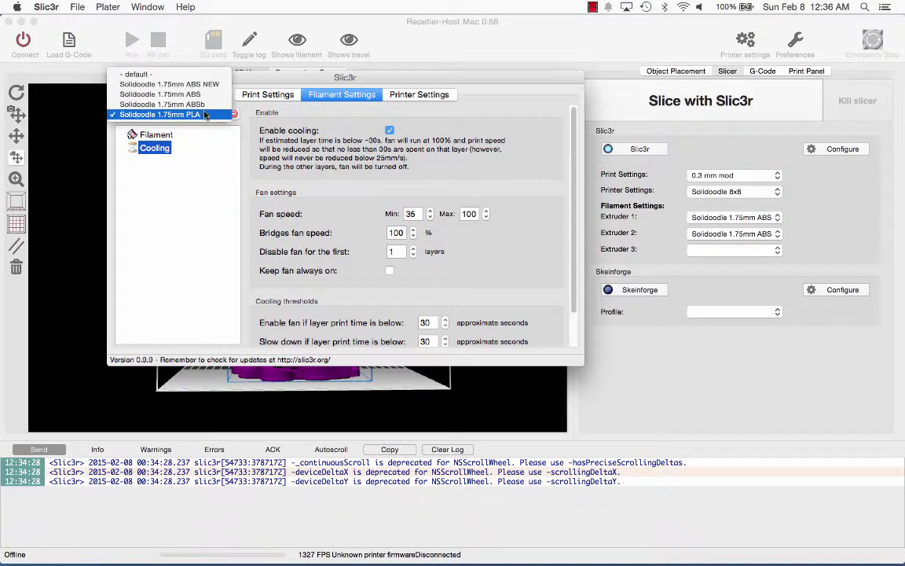
pyautogui.click(201, 96)
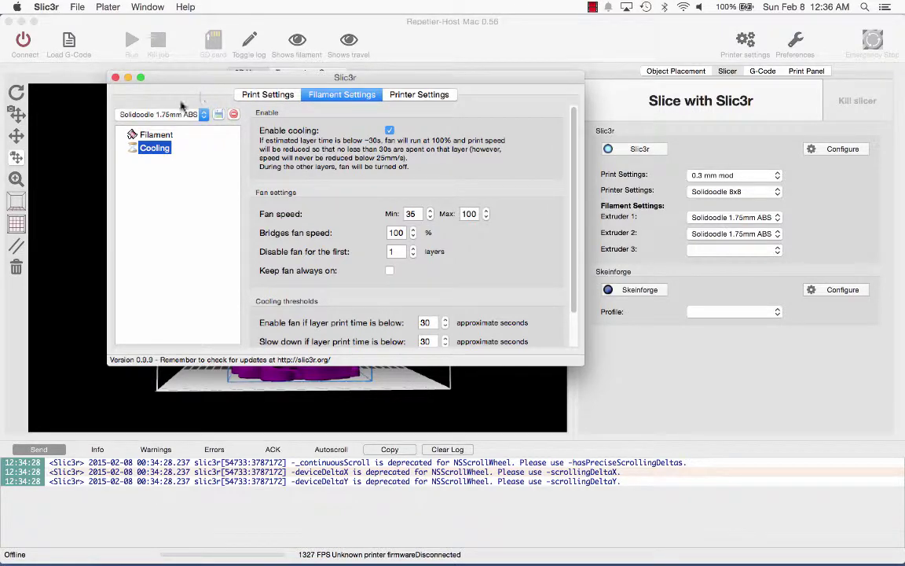
pyautogui.click(202, 114)
pyautogui.click(203, 115)
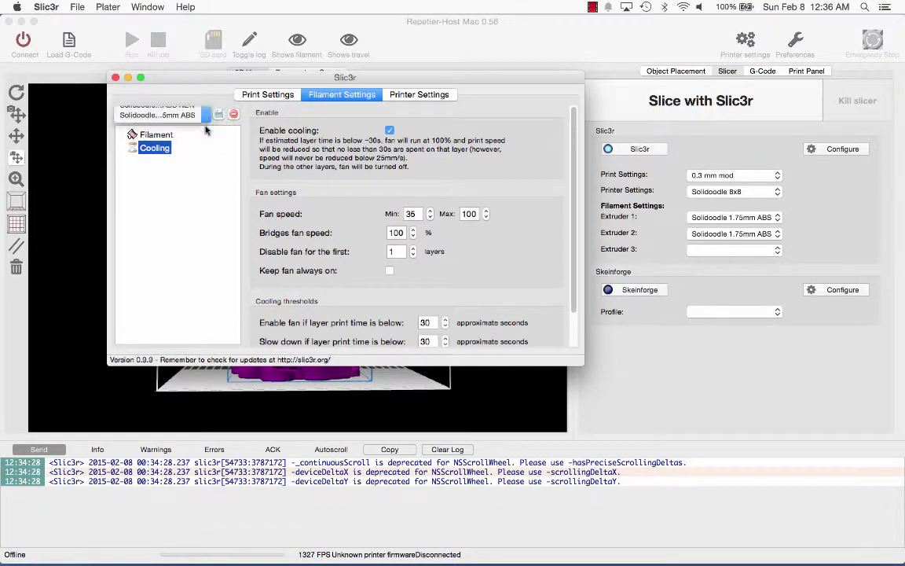
pyautogui.scroll(-3, 345, 241)
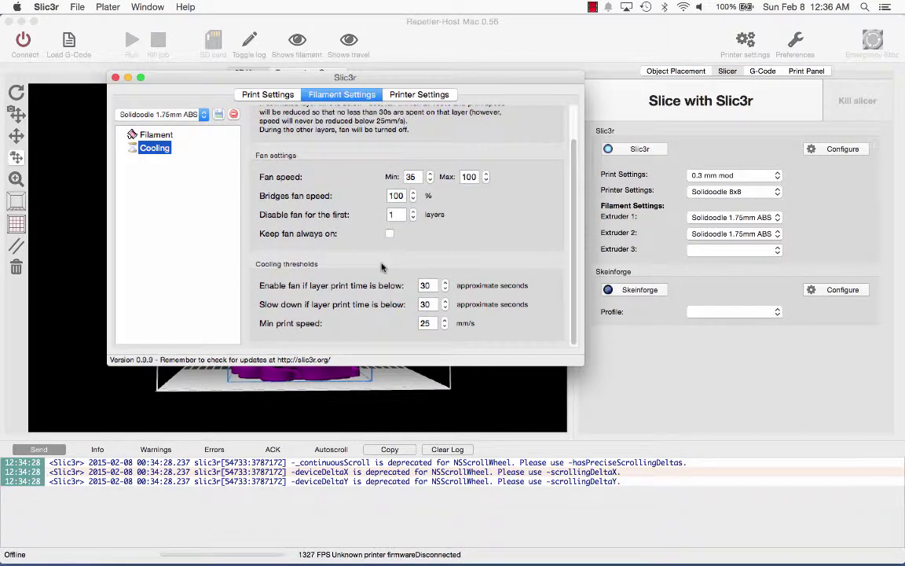
pyautogui.scroll(3, 382, 268)
pyautogui.click(155, 135)
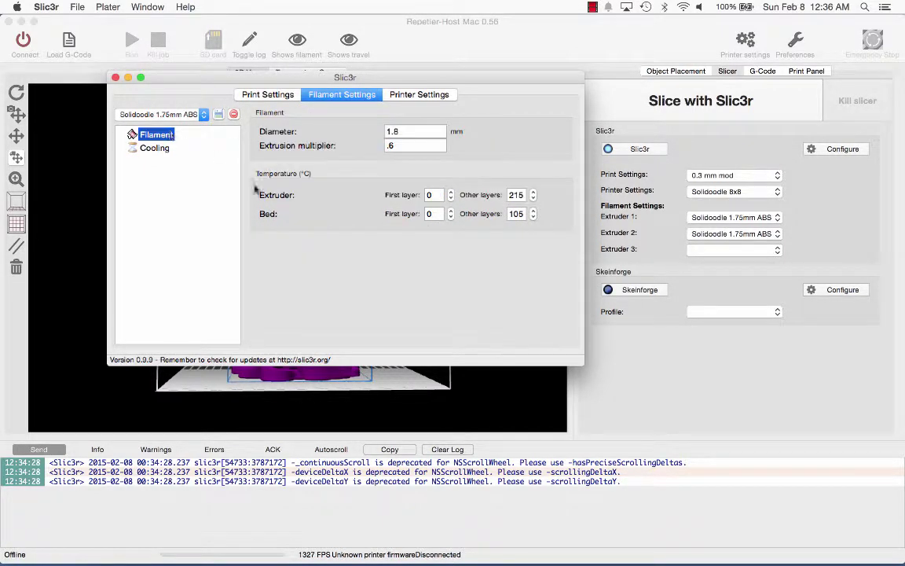
# Review the ABS filament's extruder and bed temperatures, and the printer preset's bed size, print center and extruder count.
pyautogui.click(512, 195)
pyautogui.click(519, 214)
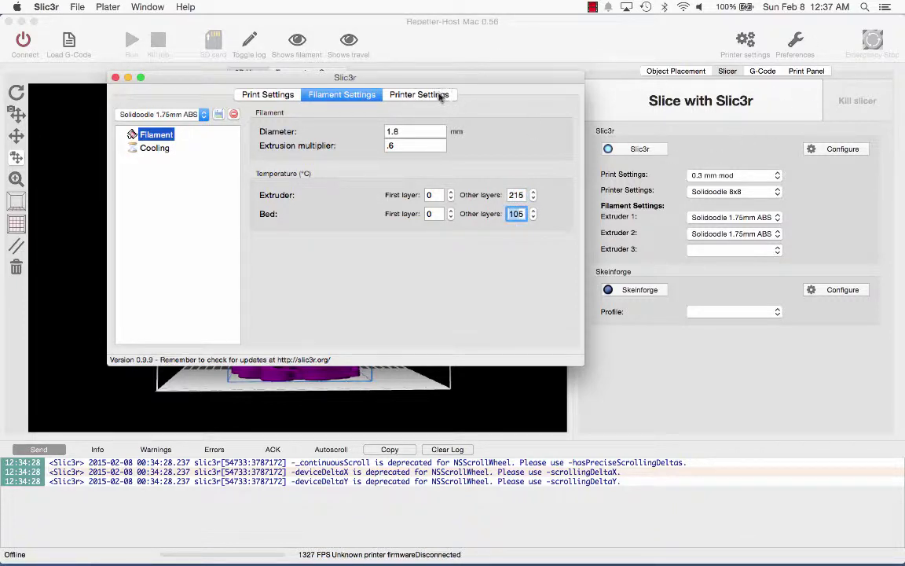
pyautogui.click(442, 95)
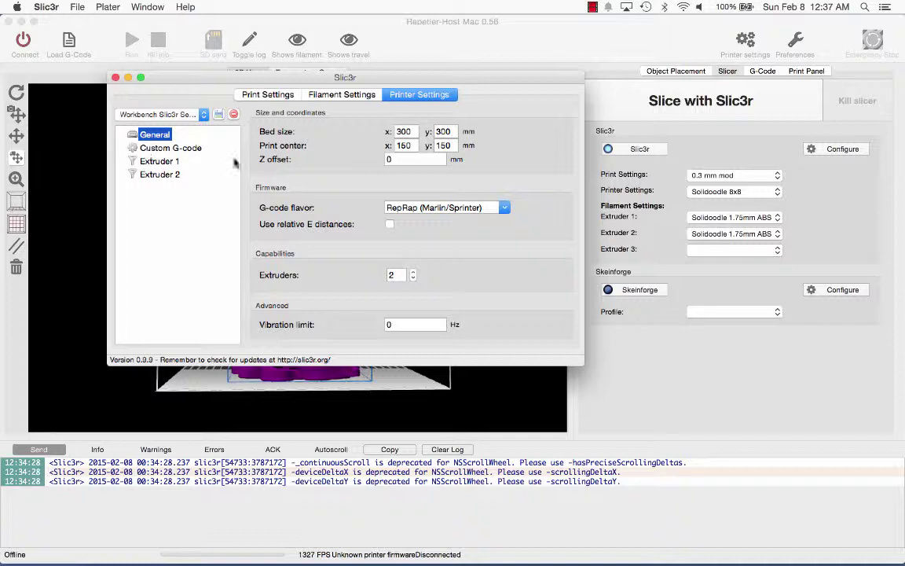
pyautogui.click(401, 131)
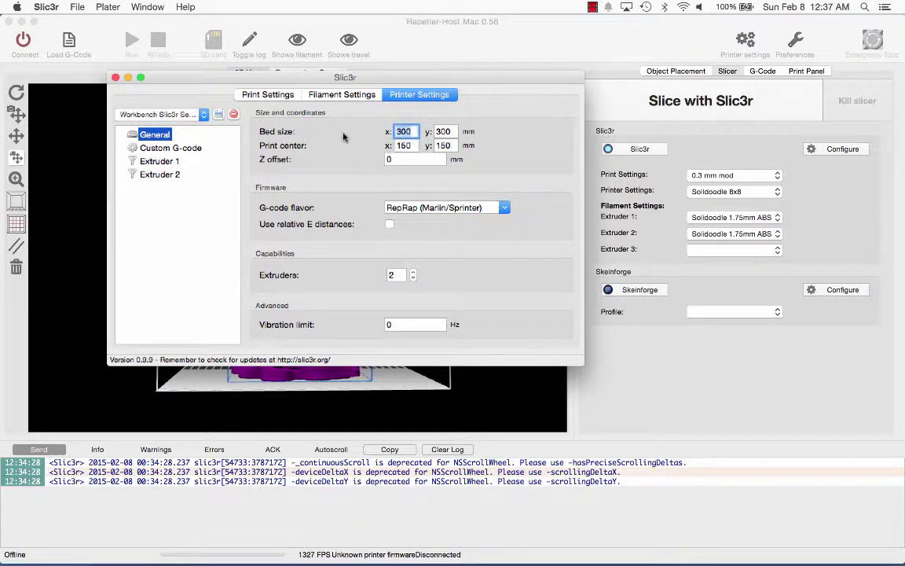
pyautogui.click(402, 145)
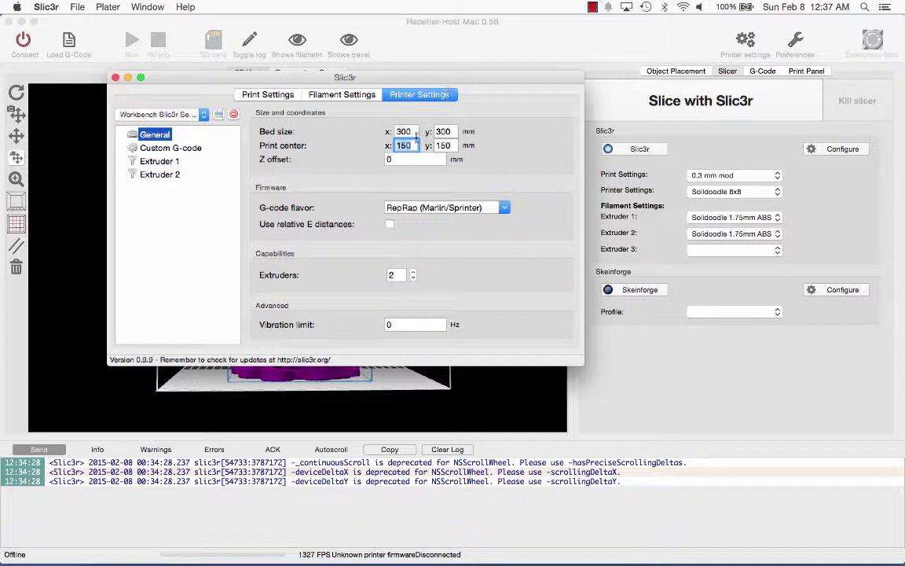
pyautogui.click(393, 274)
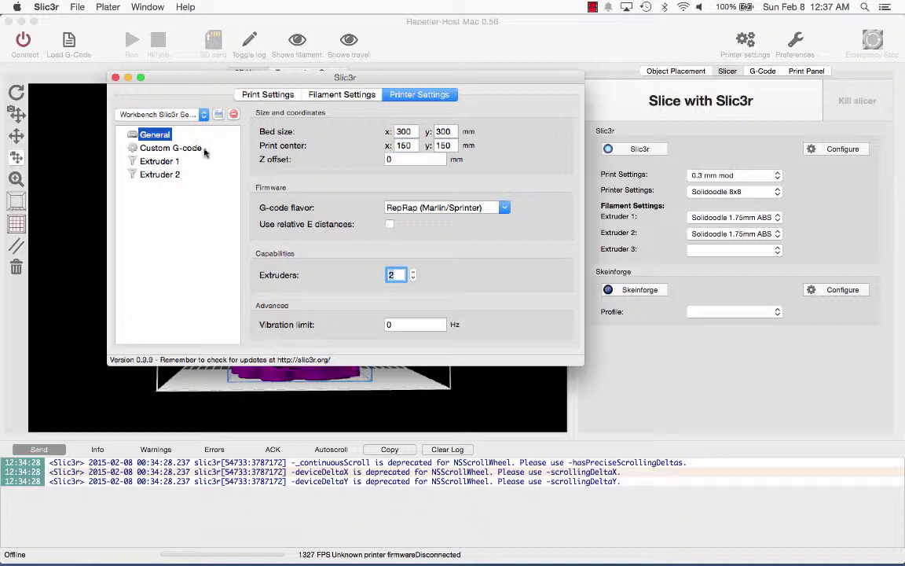
# Examine the printer preset's custom G-code and the nozzle and retraction settings of Extruder 1 and Extruder 2, and close the Slic3r configuration.
pyautogui.click(148, 147)
pyautogui.click(160, 162)
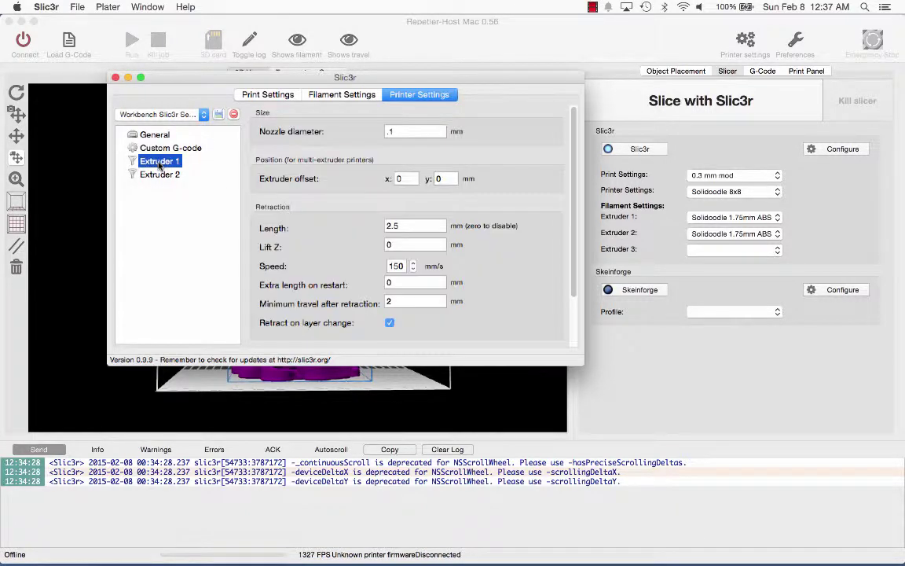
pyautogui.click(165, 148)
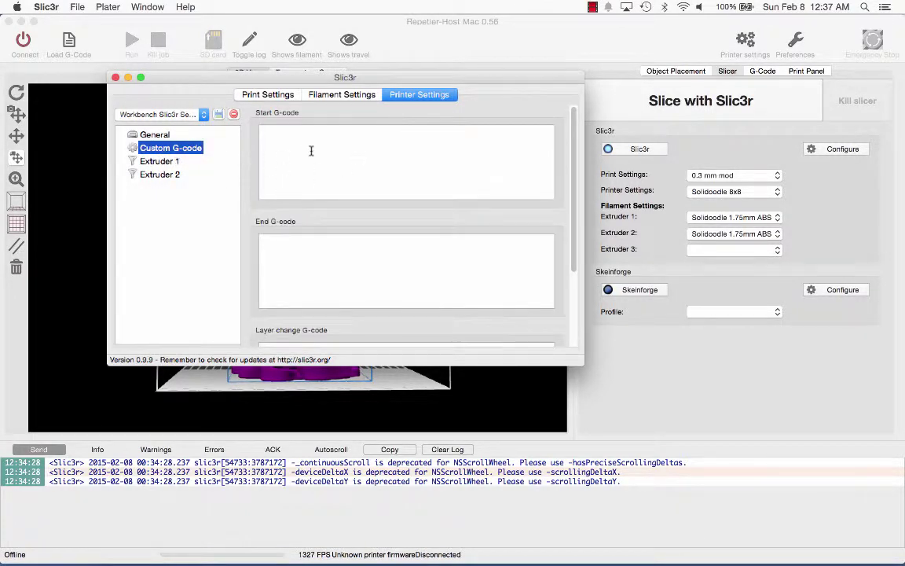
pyautogui.click(283, 132)
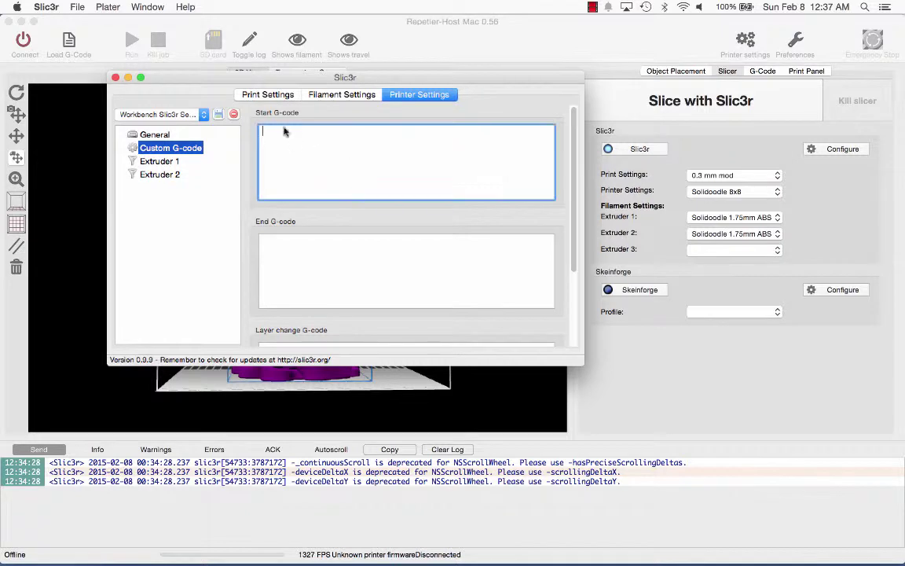
pyautogui.click(162, 163)
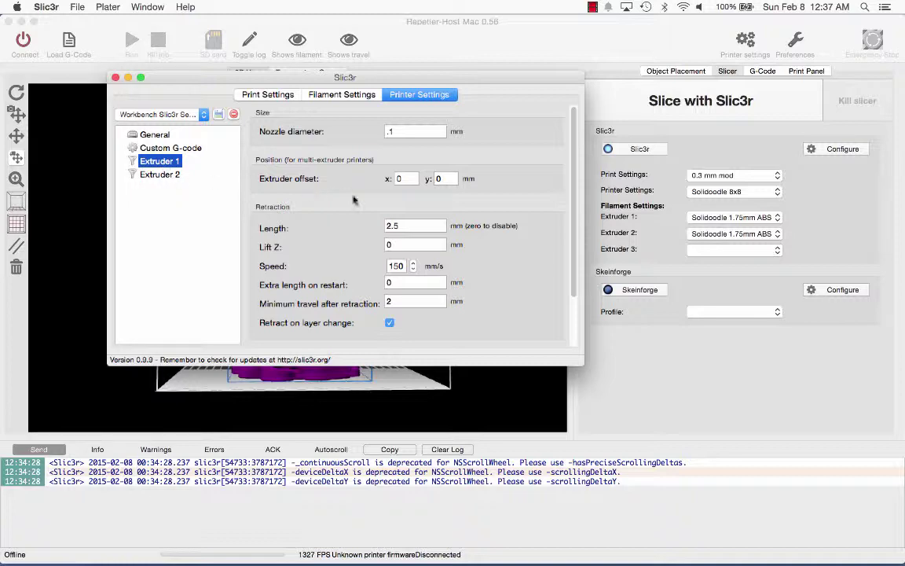
pyautogui.scroll(-2, 340, 282)
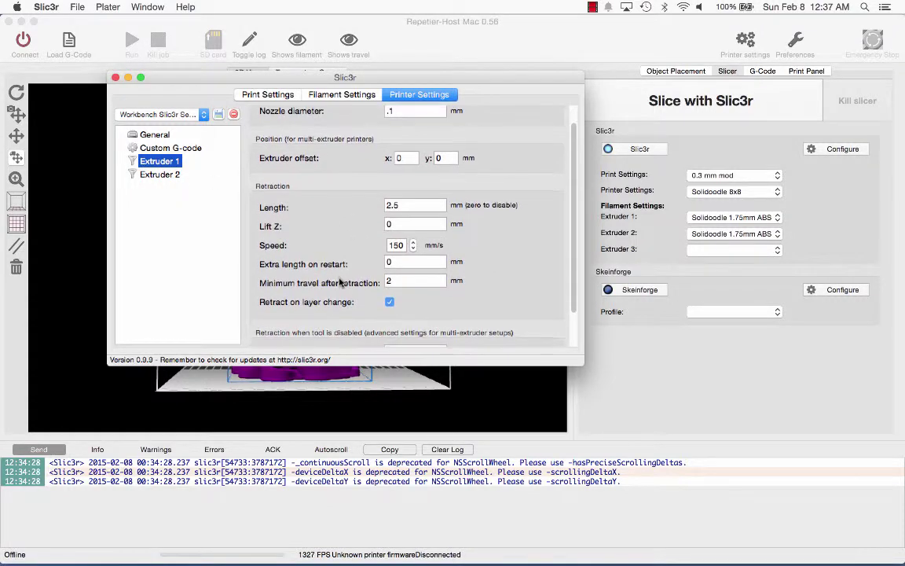
pyautogui.scroll(-4, 341, 281)
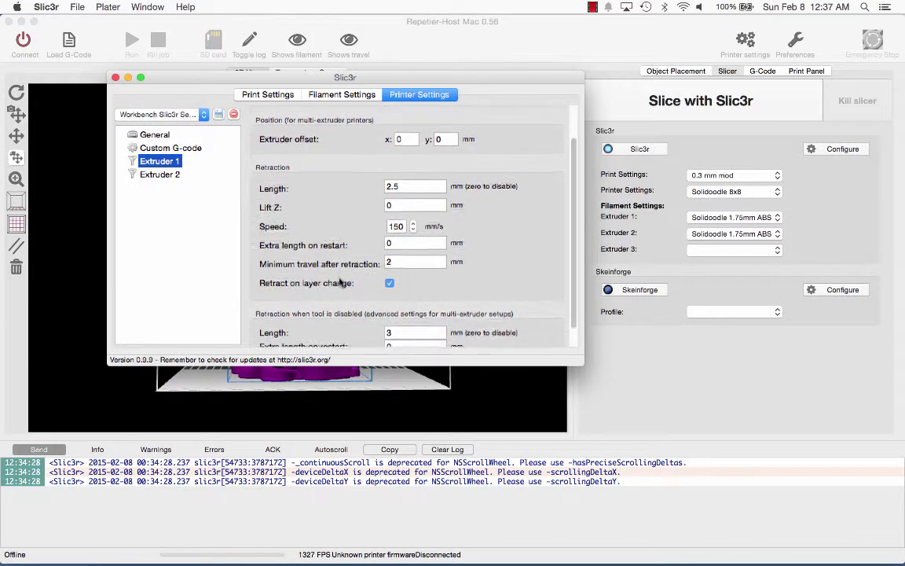
pyautogui.click(165, 172)
pyautogui.scroll(-5, 377, 157)
pyautogui.scroll(5, 376, 157)
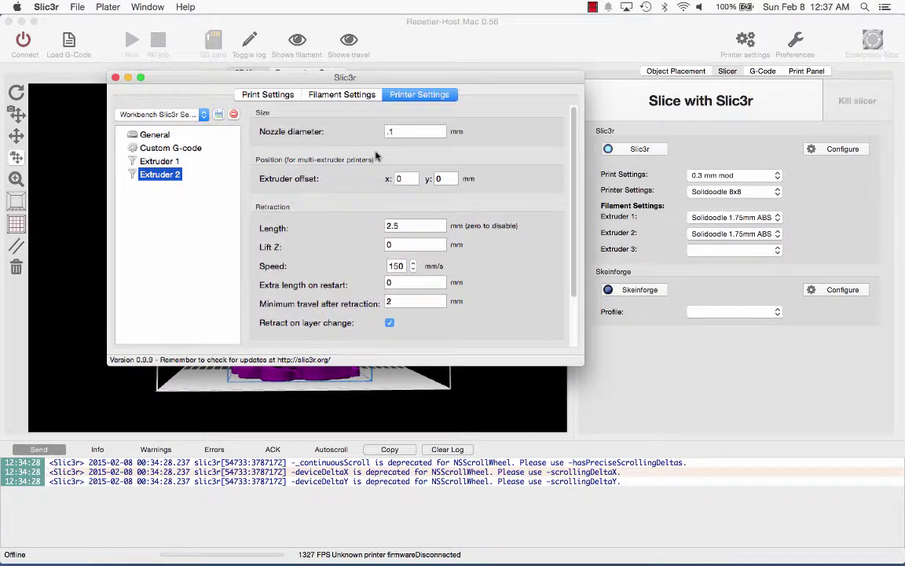
pyautogui.click(116, 78)
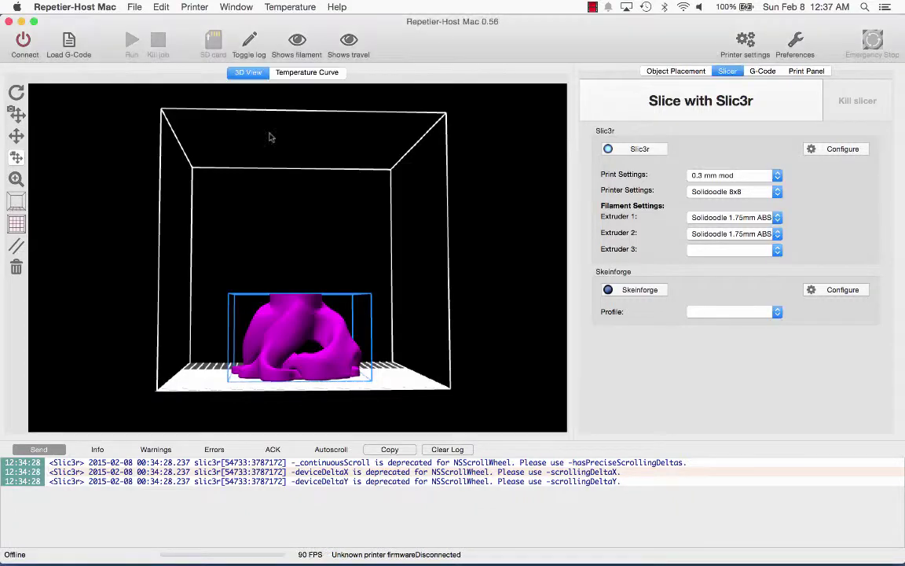
# Start slicing the model with Slic3r, and check the selected printer preset in the Slic3r configuration.
pyautogui.click(734, 107)
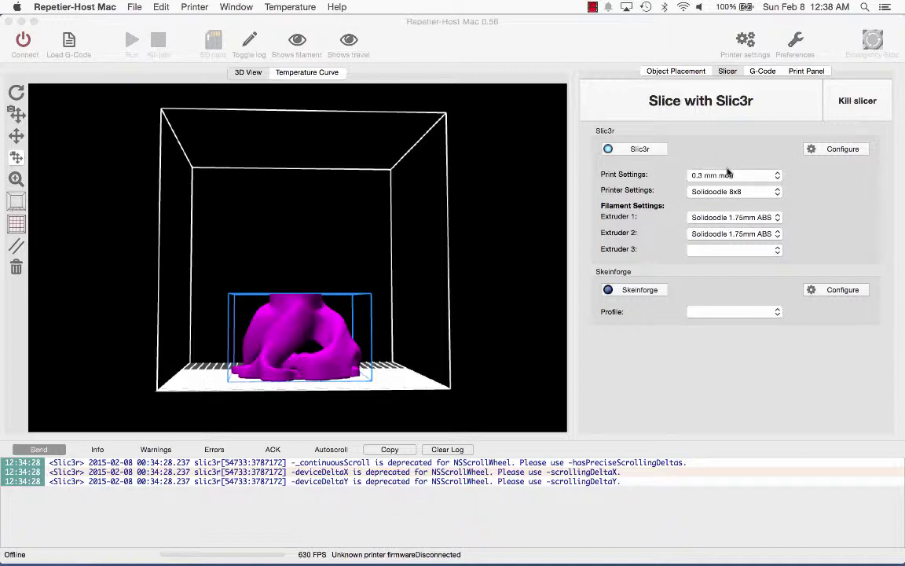
pyautogui.click(838, 149)
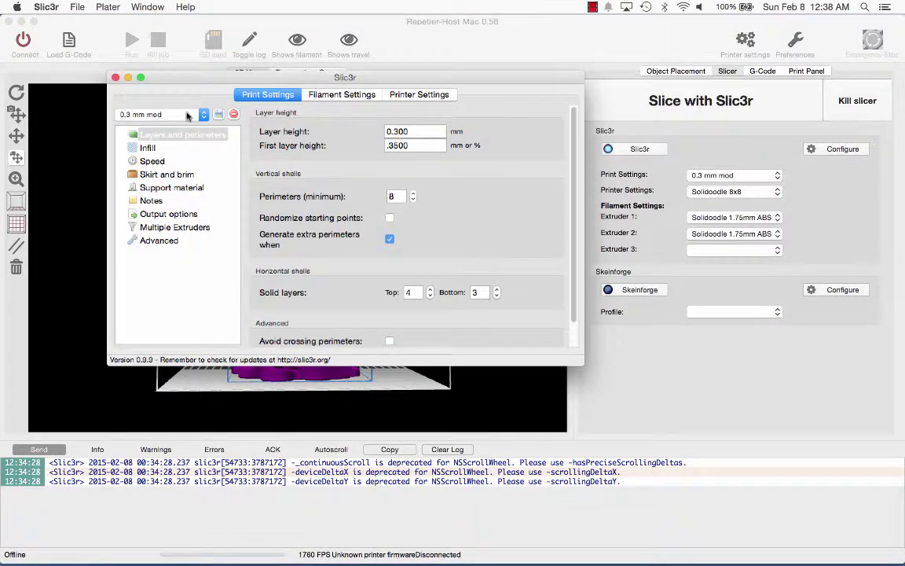
pyautogui.click(419, 95)
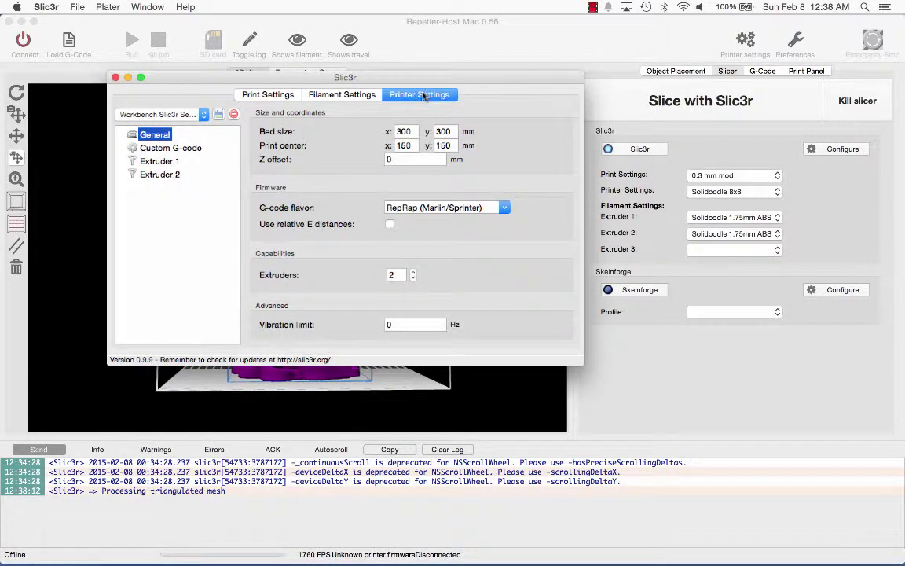
pyautogui.click(180, 114)
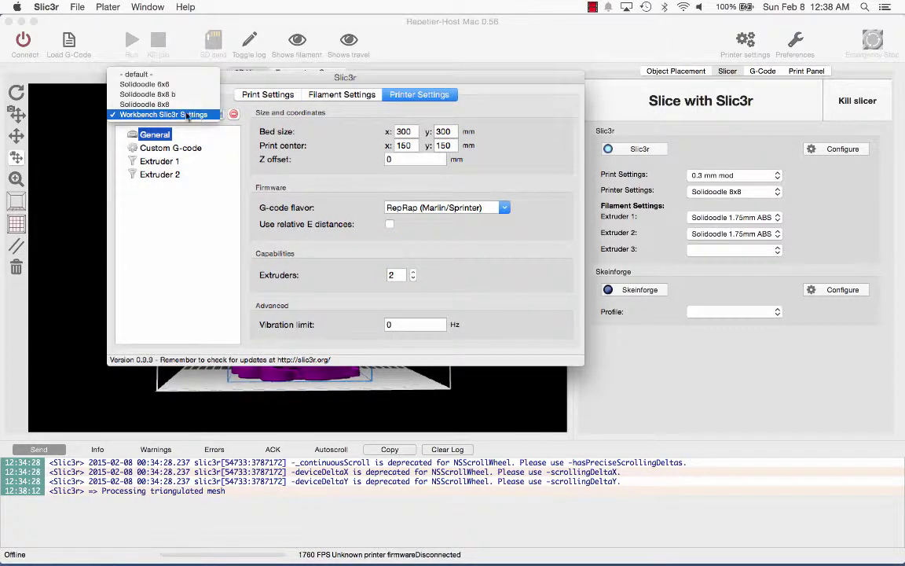
pyautogui.click(147, 116)
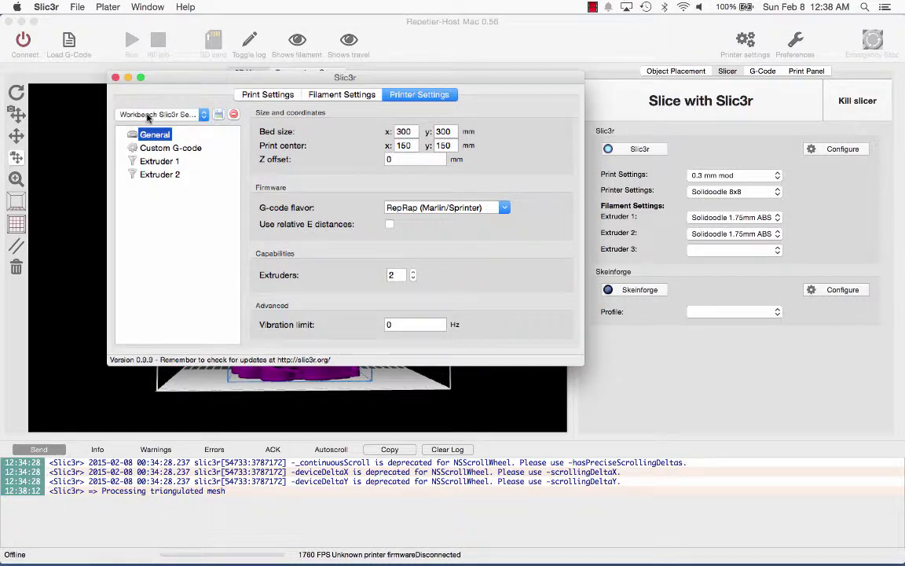
pyautogui.click(116, 78)
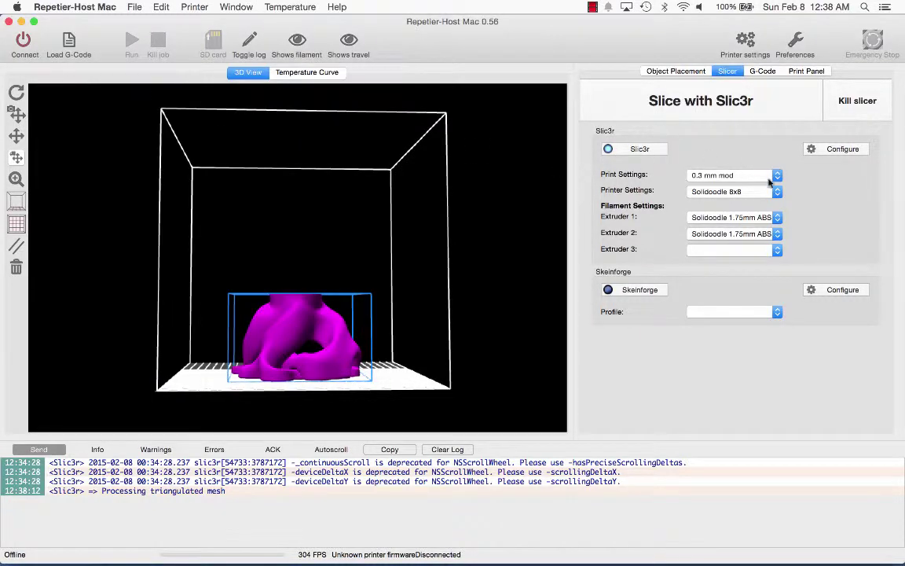
# Look through the printer presets available for slicing, leaving Solidoodle 8x8 selected.
pyautogui.click(695, 190)
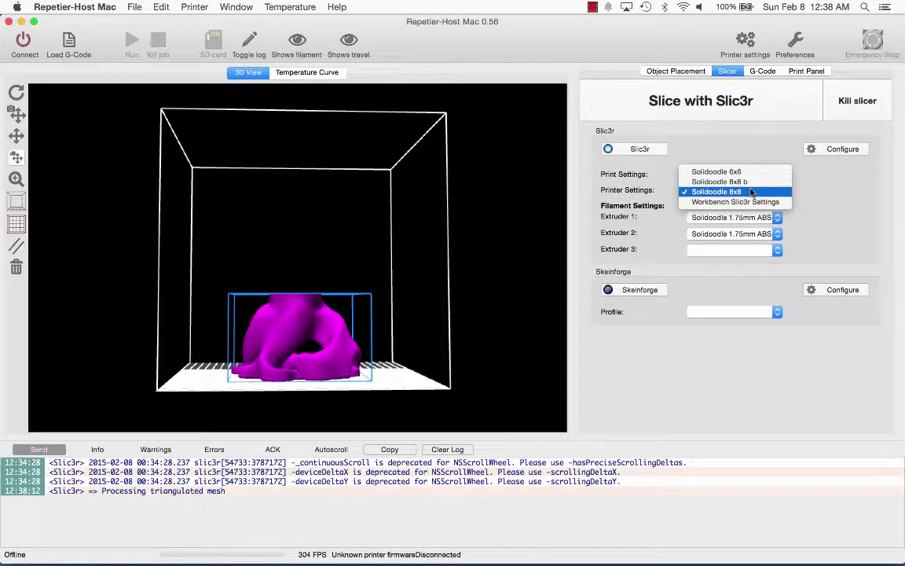
pyautogui.click(751, 192)
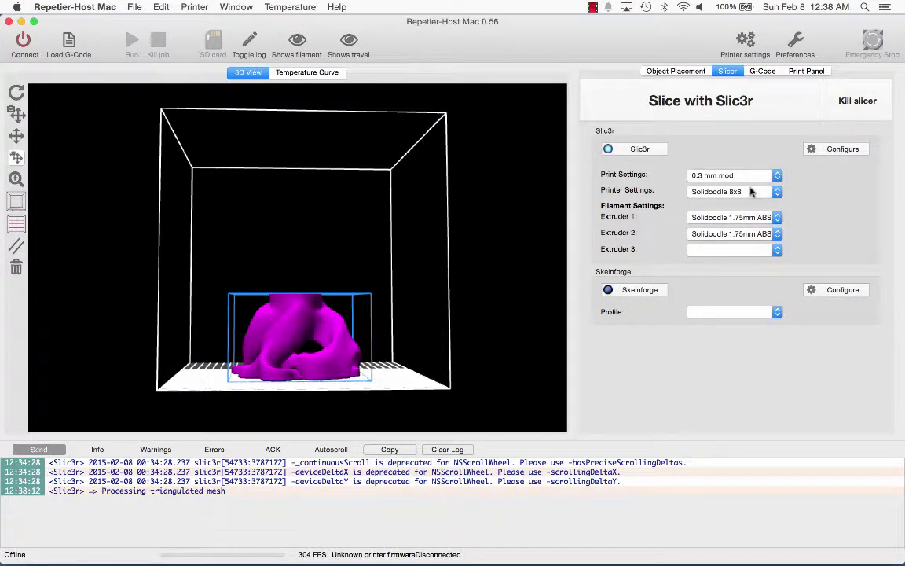
pyautogui.click(751, 191)
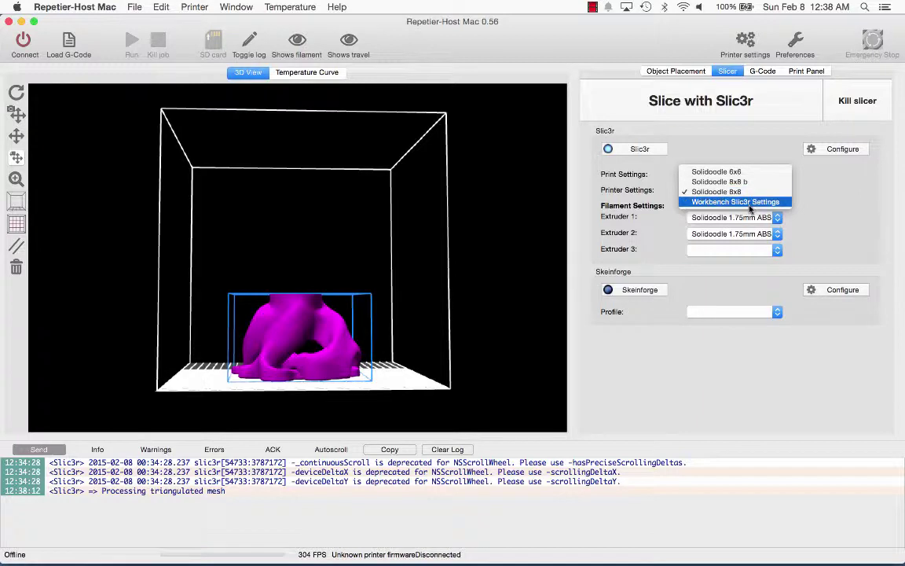
pyautogui.click(758, 161)
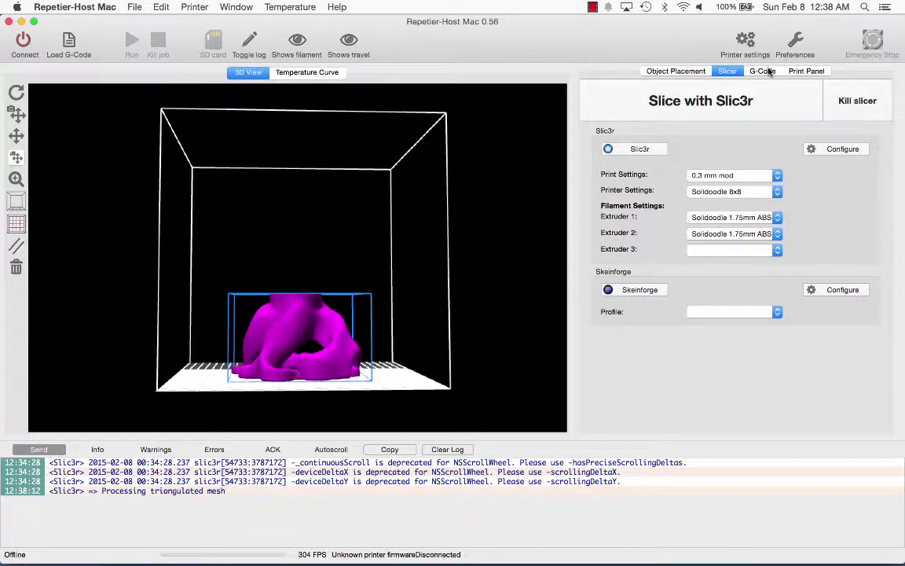
# Check the G-code editor for slicing output and inspect the slicer, print control and object placement views.
pyautogui.click(769, 71)
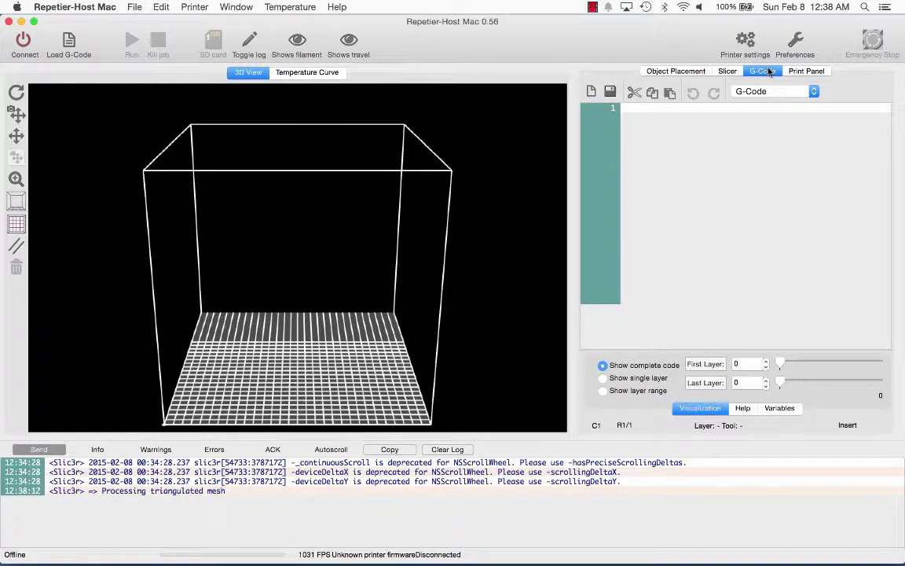
pyautogui.click(727, 72)
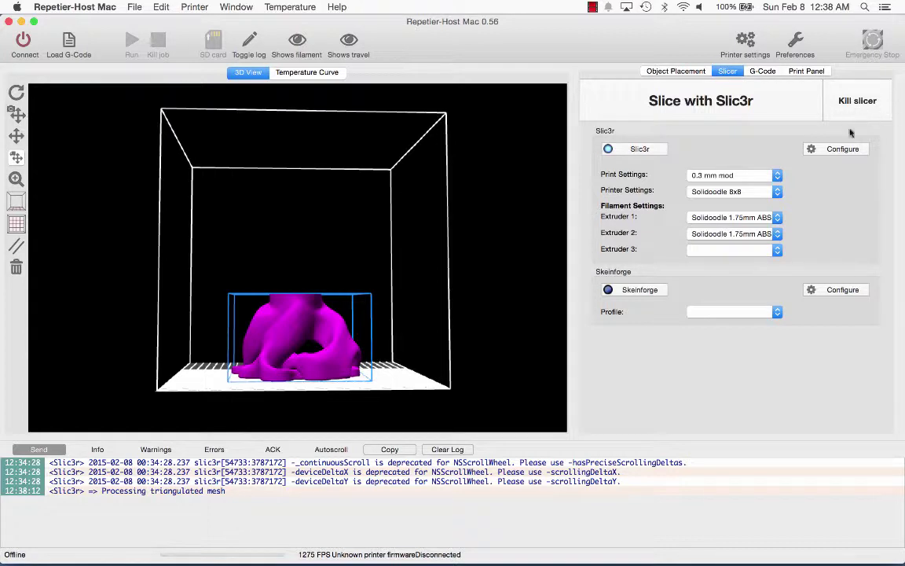
pyautogui.click(762, 71)
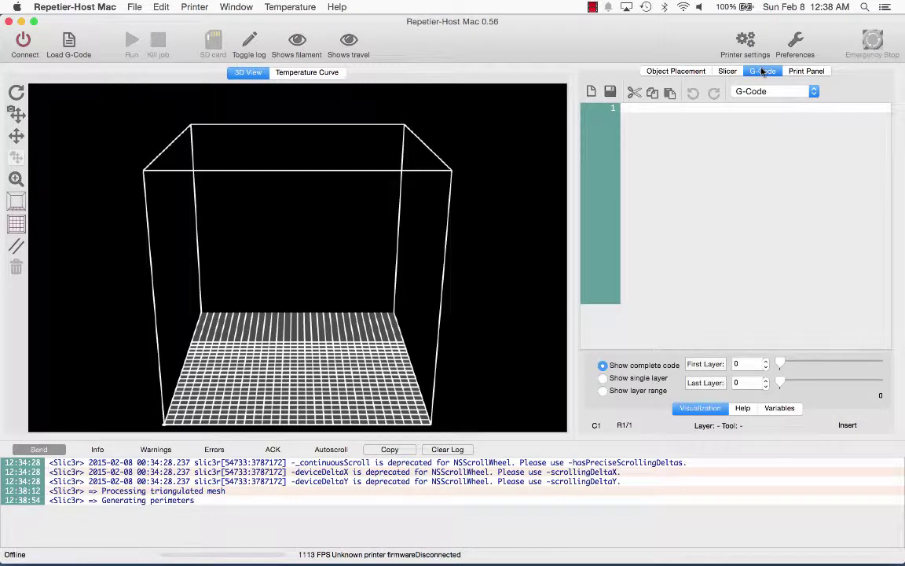
pyautogui.click(735, 71)
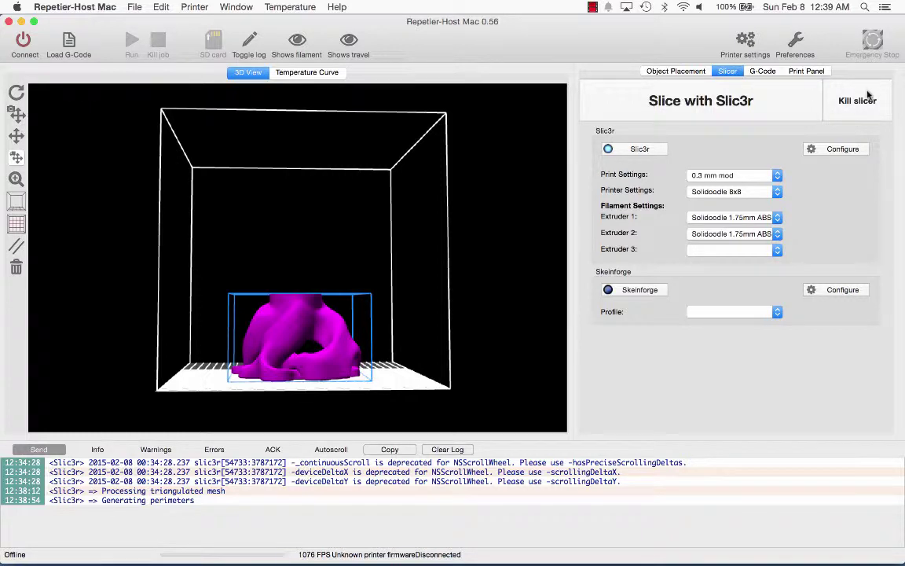
pyautogui.click(763, 72)
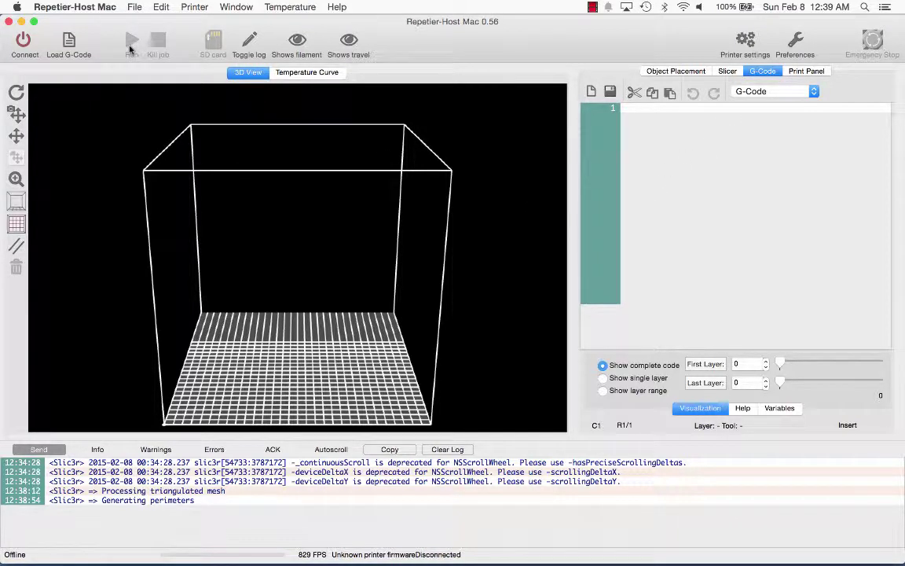
pyautogui.click(806, 72)
pyautogui.click(644, 72)
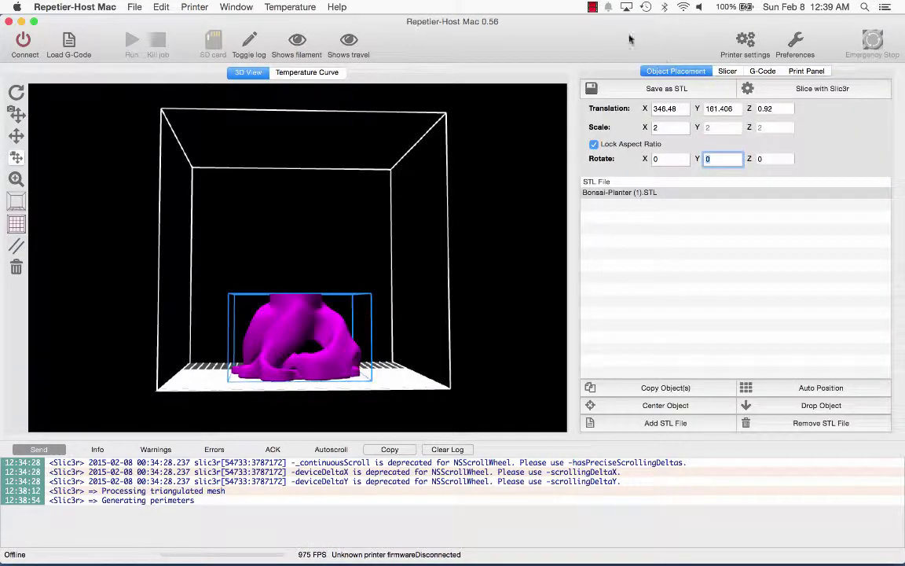
pyautogui.click(592, 8)
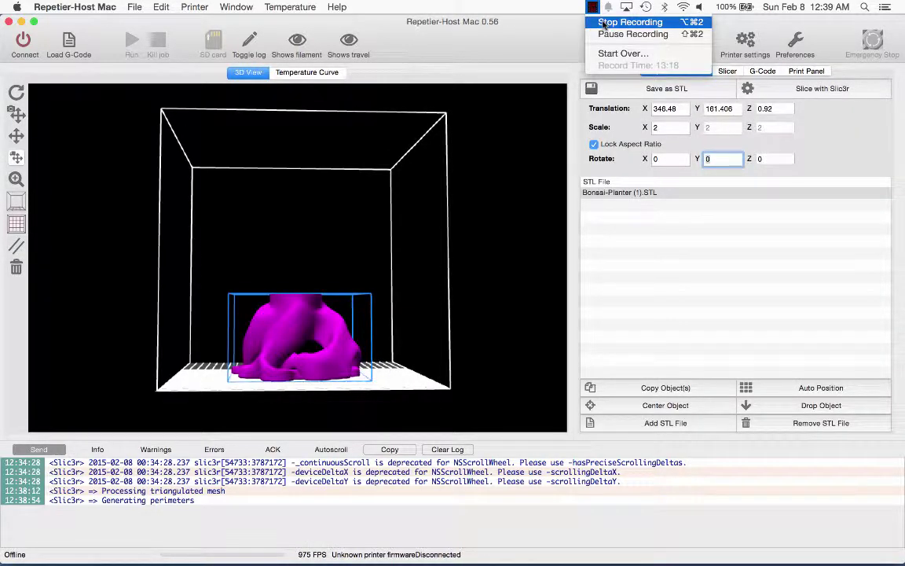